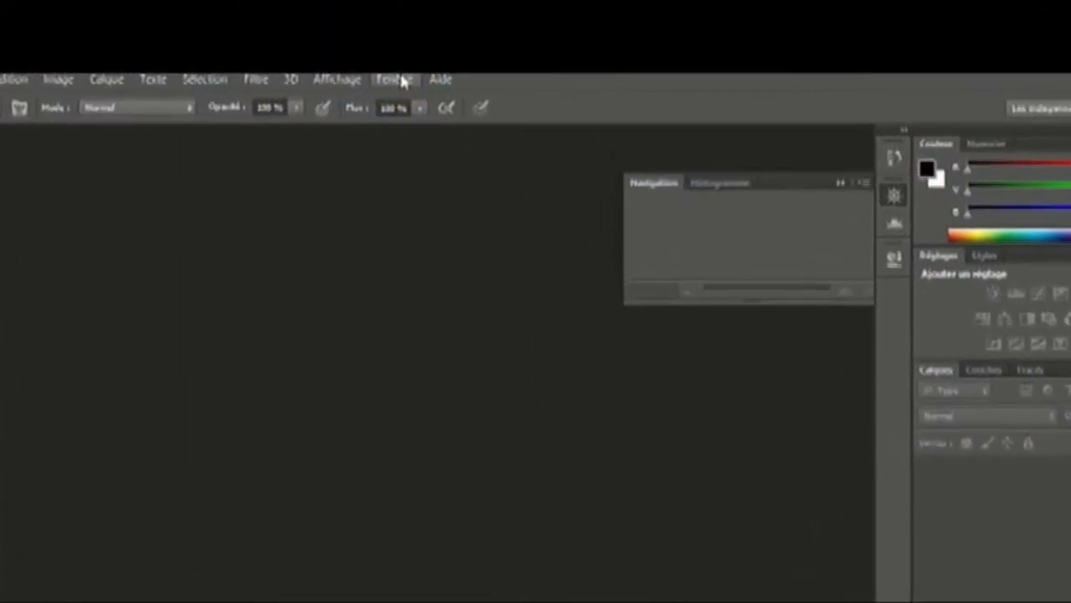
- Browse the panel list and close it without making changes
left_click(390, 120)
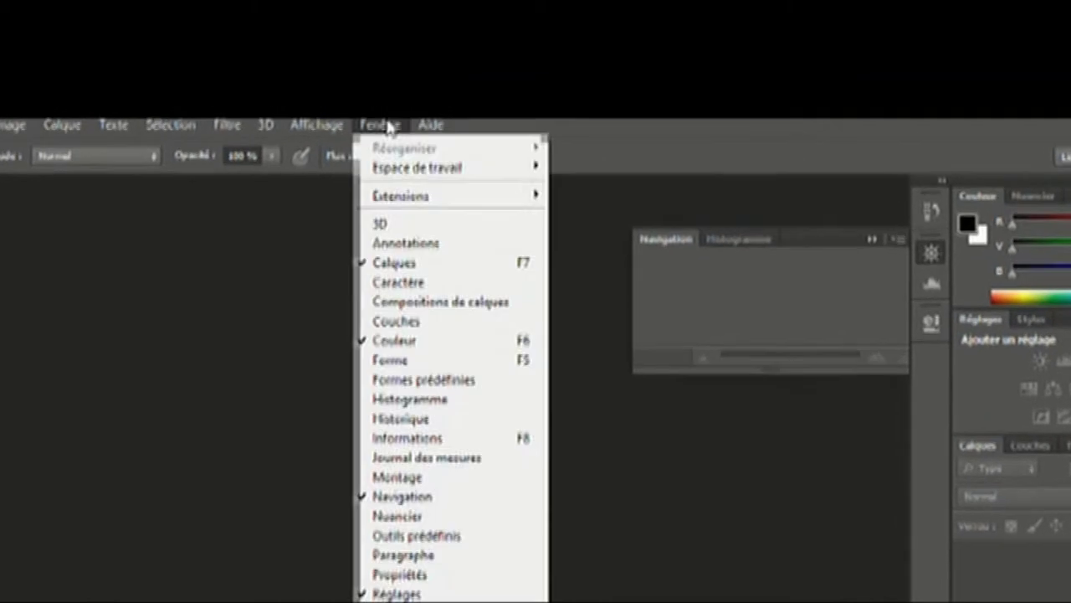
left_click(395, 264)
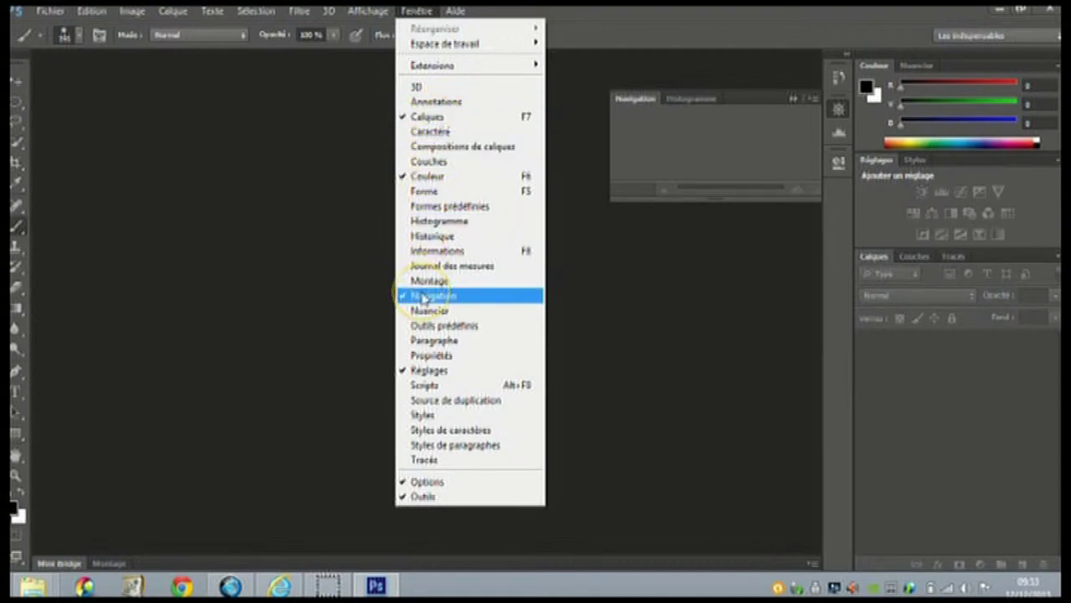
left_click(284, 278)
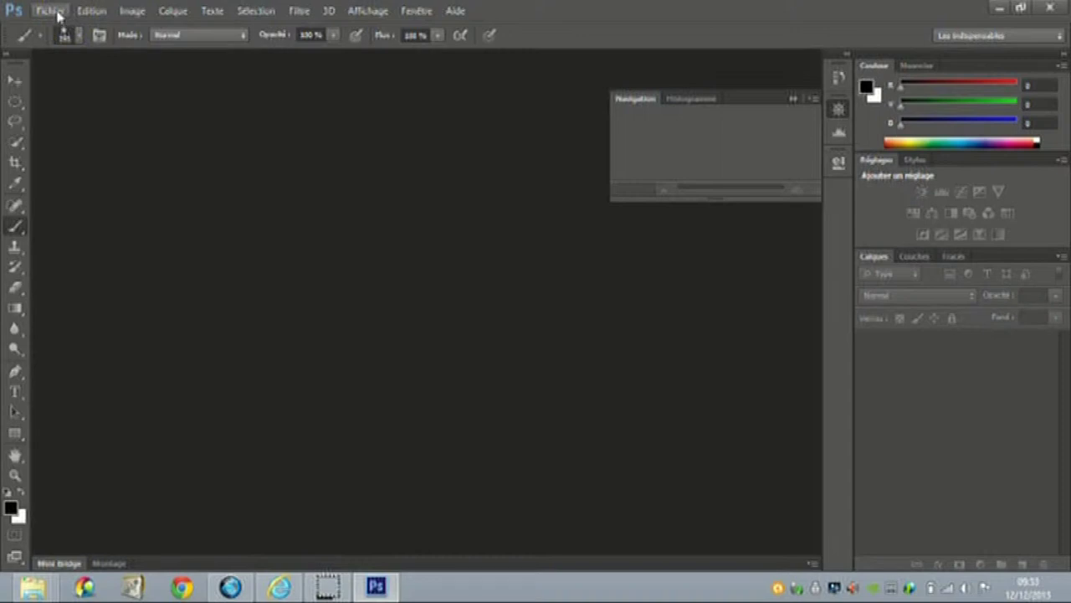
- Open the TRIPTYQUE_1 image from the images départ triptyque folder
left_click(57, 14)
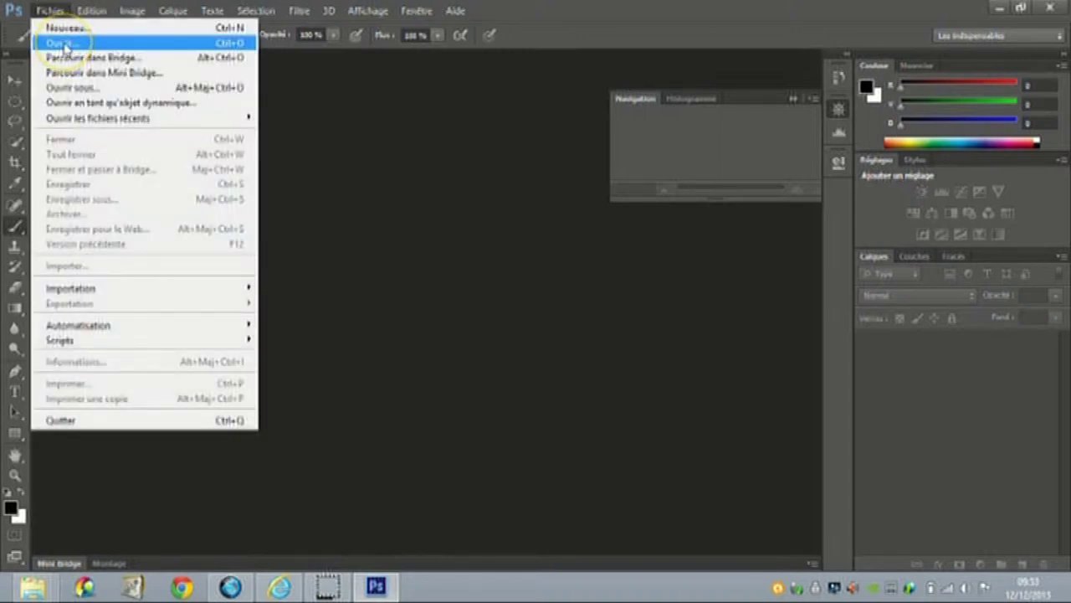
left_click(65, 46)
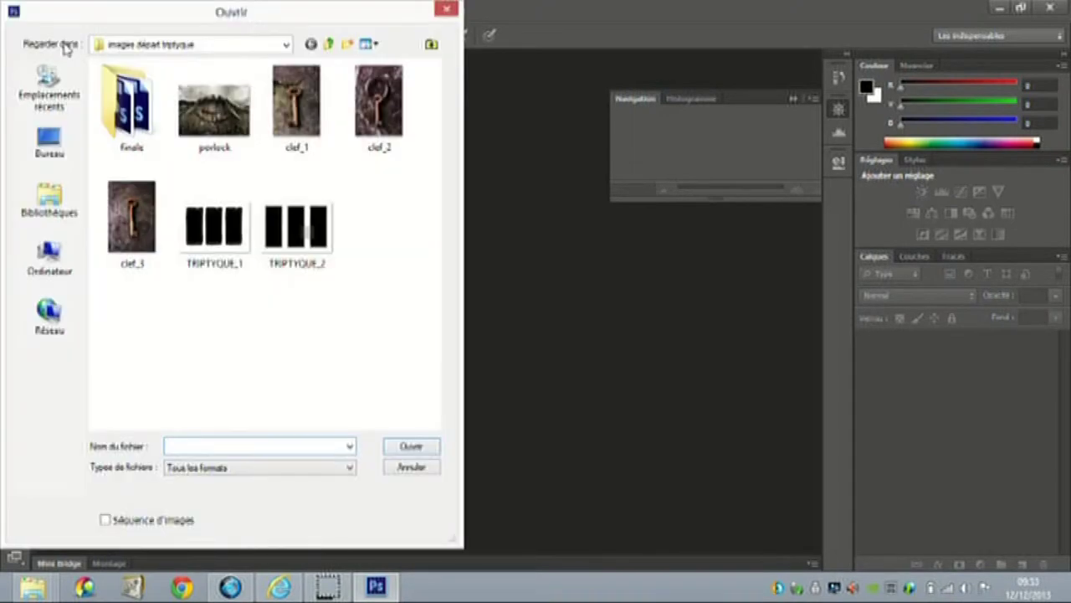
left_click(225, 248)
left_click(411, 446)
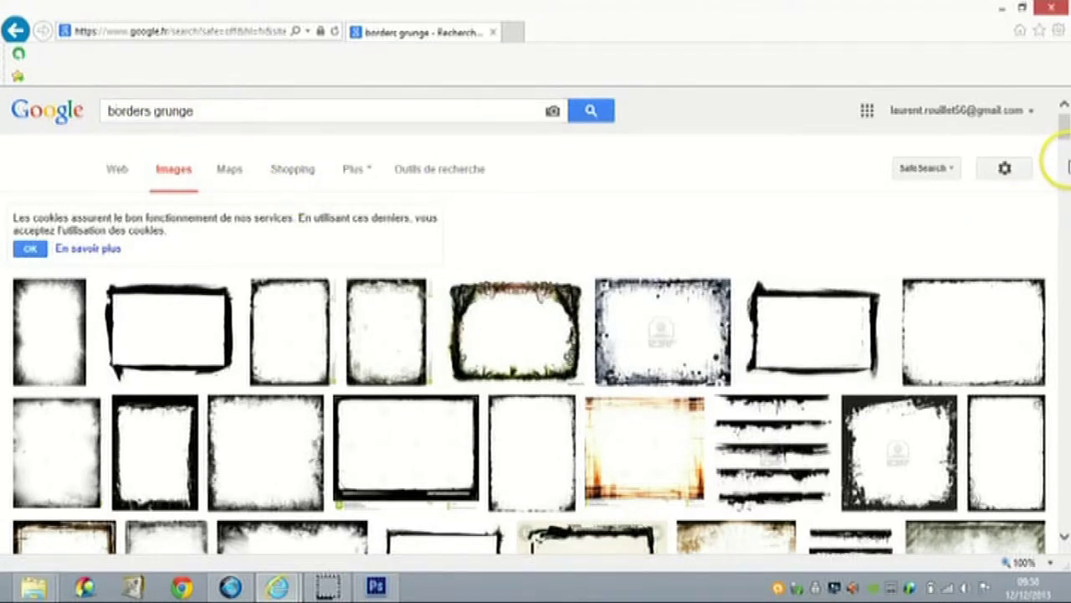
- Scroll through the grunge border image results, then return to Photoshop
mouse_move(1061, 125)
left_mouse_down()
mouse_move(1061, 180)
mouse_move(1064, 99)
left_mouse_up()
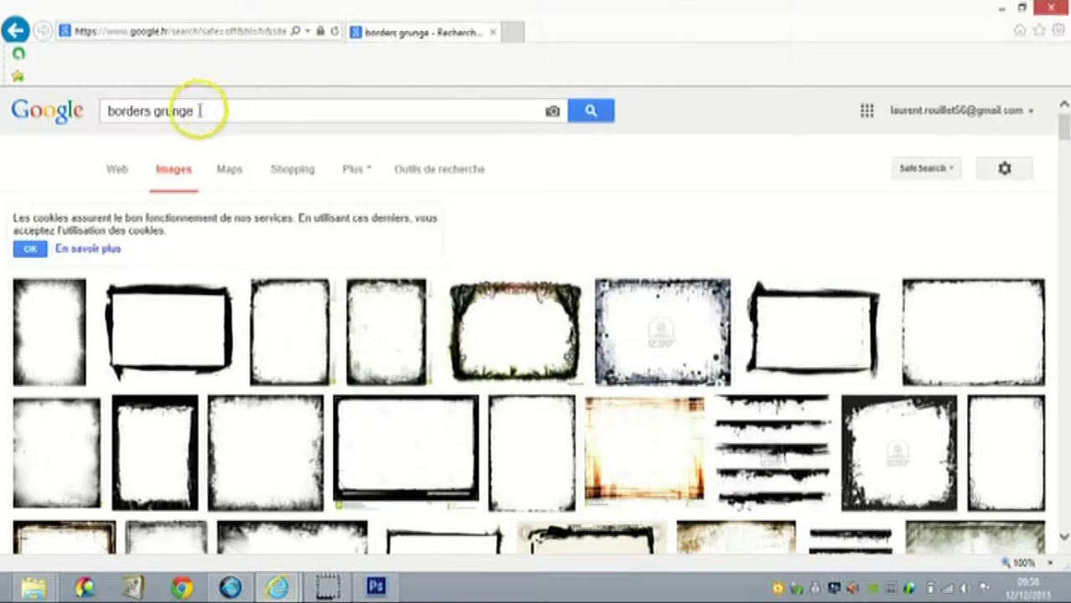
left_click(376, 586)
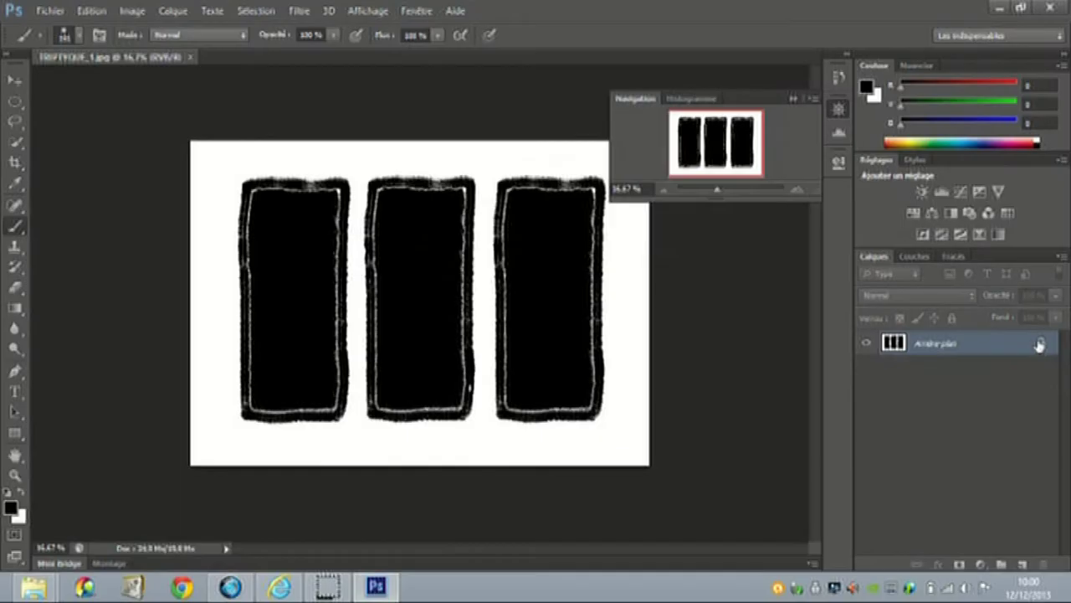
- Convert the Arrière-plan background into a layer named tryptique with Superposition blending
double_click(1040, 345)
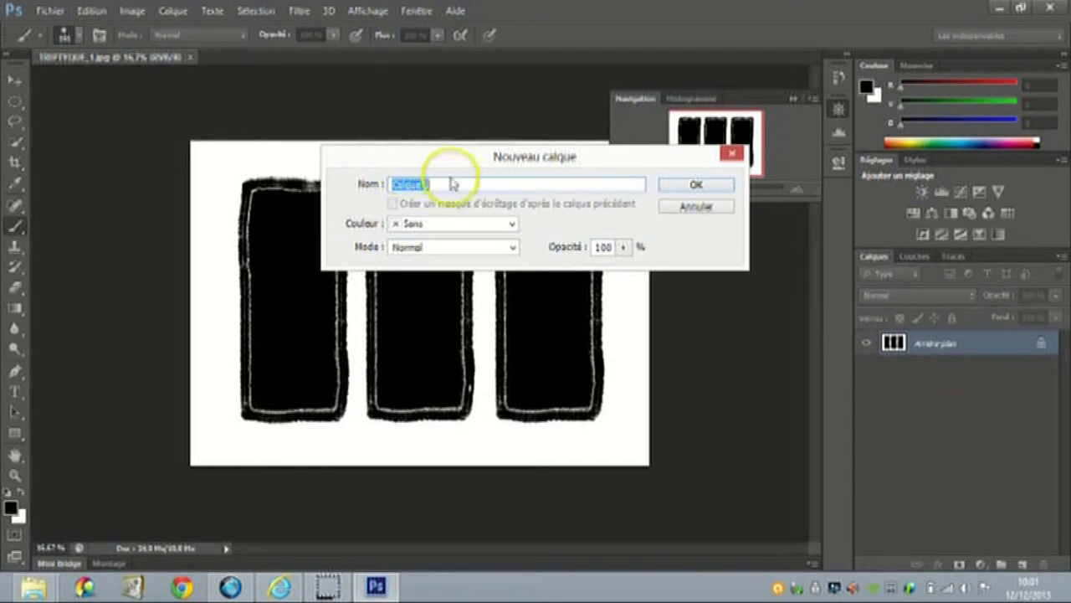
left_click_drag(445, 184, 349, 184)
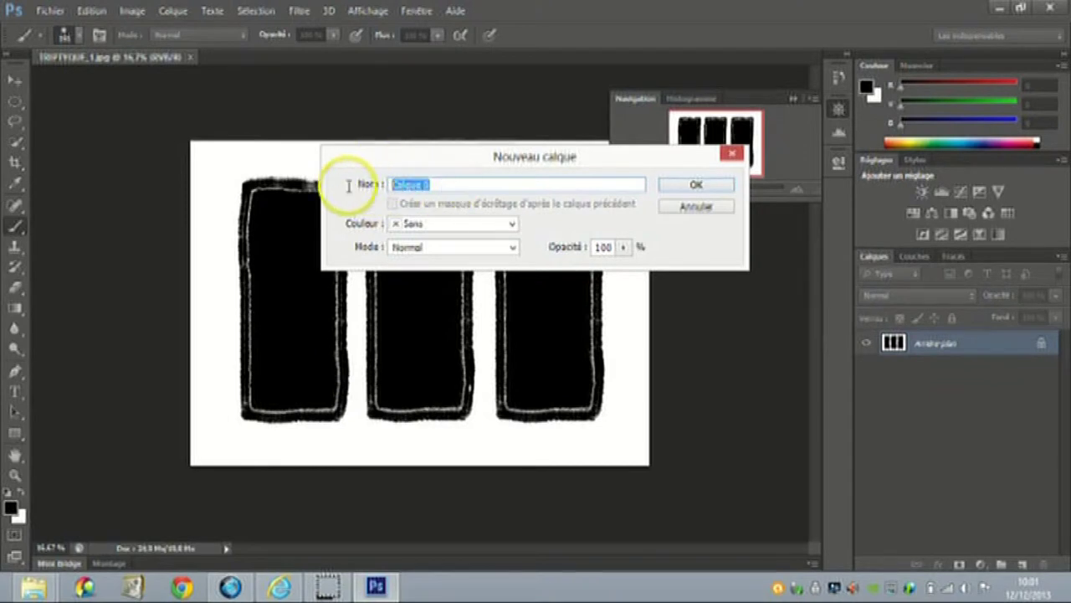
type("tryptique")
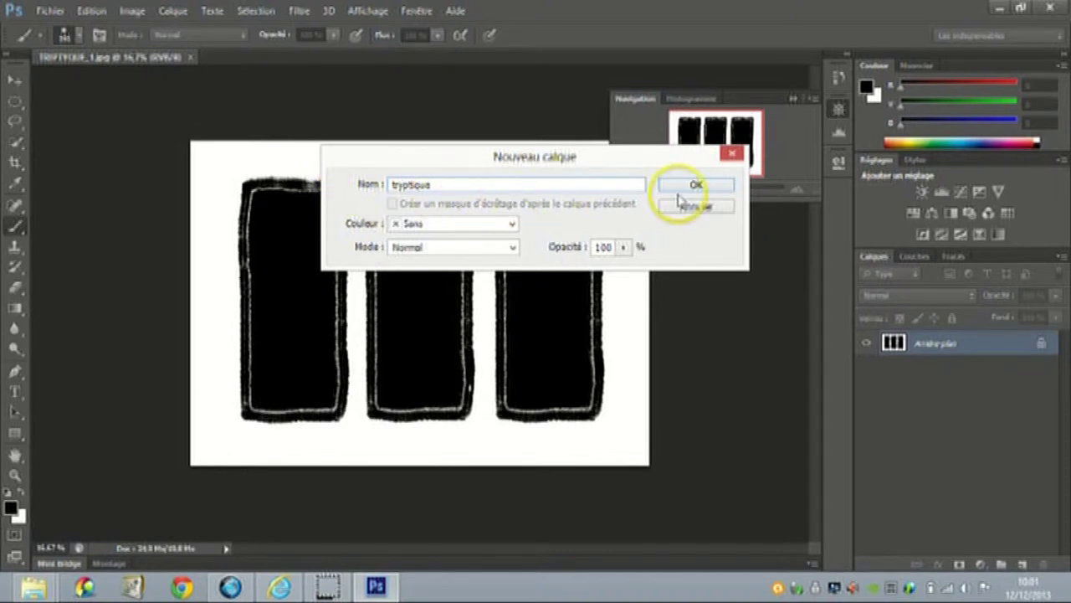
left_click(696, 185)
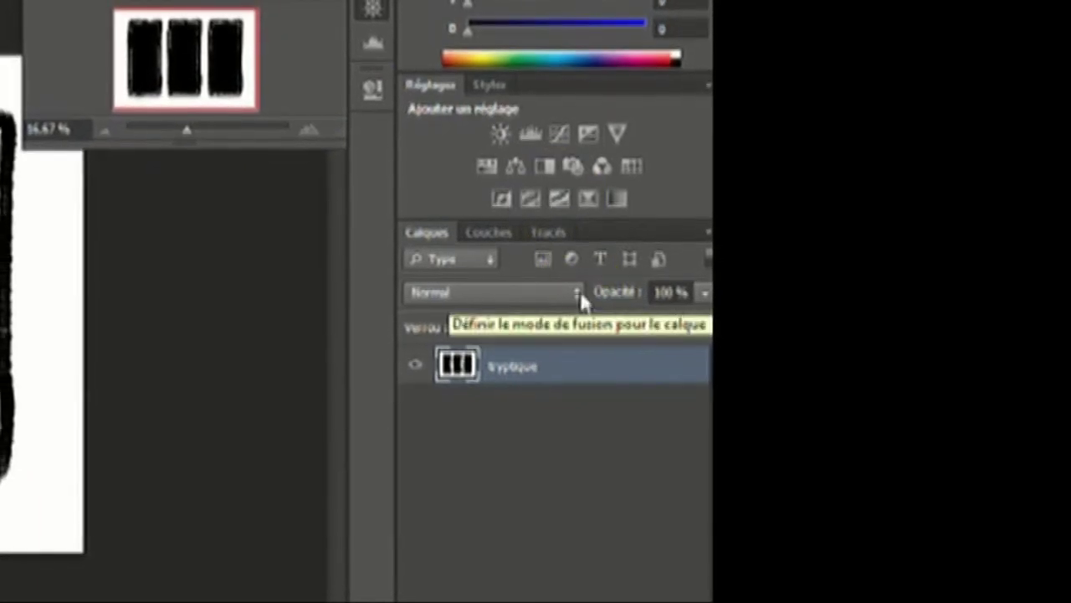
left_click(579, 293)
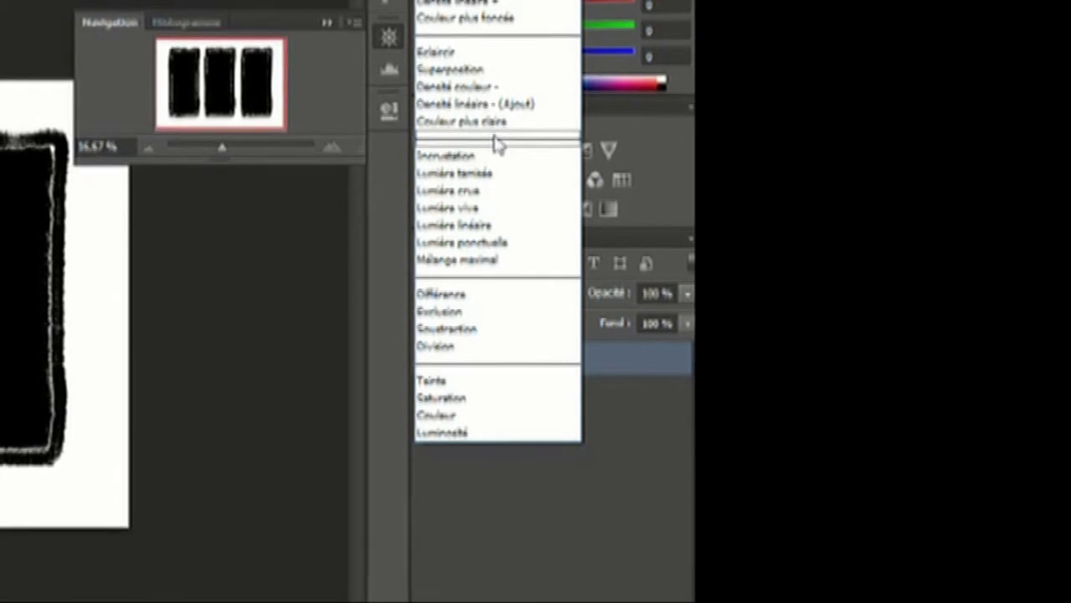
left_click(459, 73)
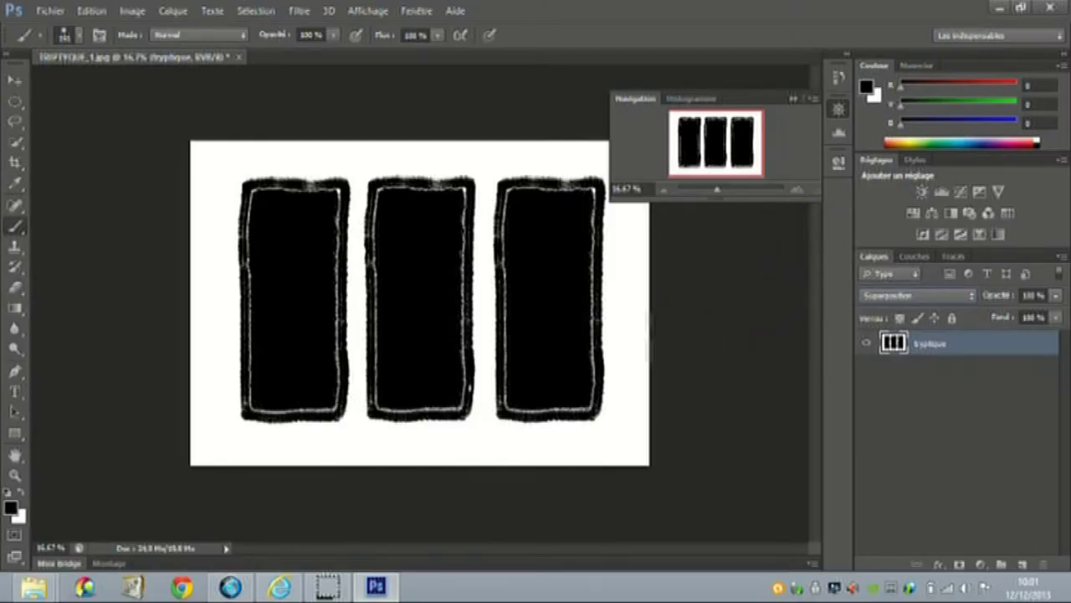
- Open the clef_1 rusty key photo and select the Move tool
left_click(49, 11)
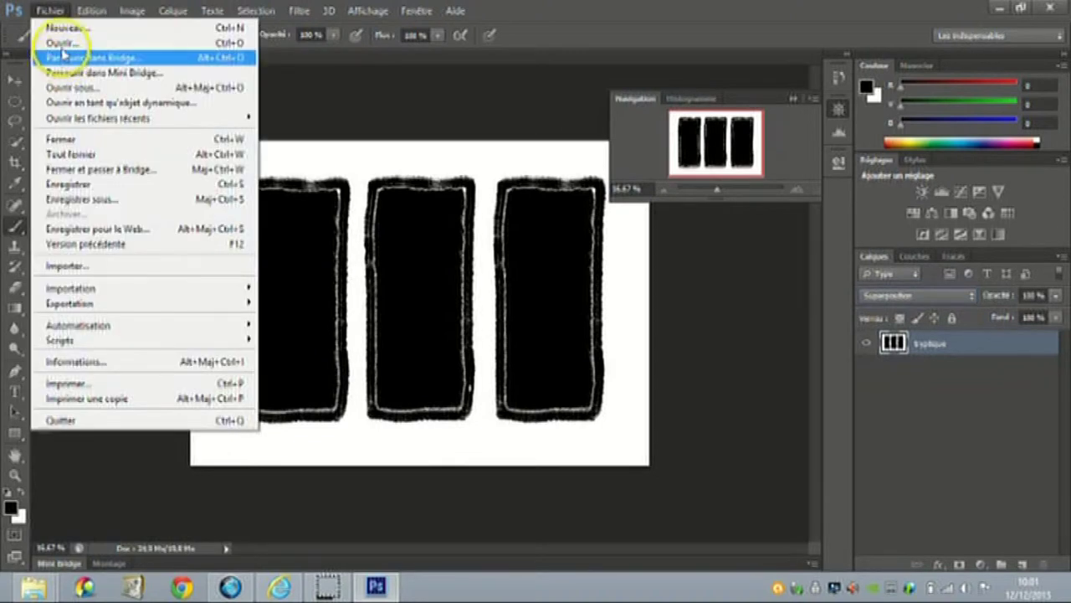
left_click(65, 44)
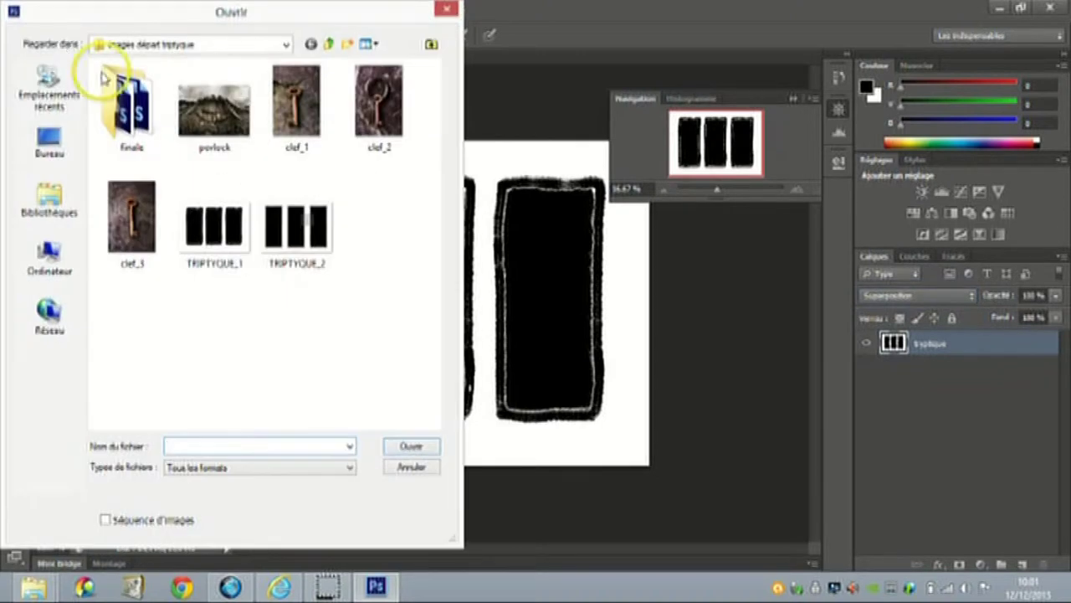
left_click(299, 124)
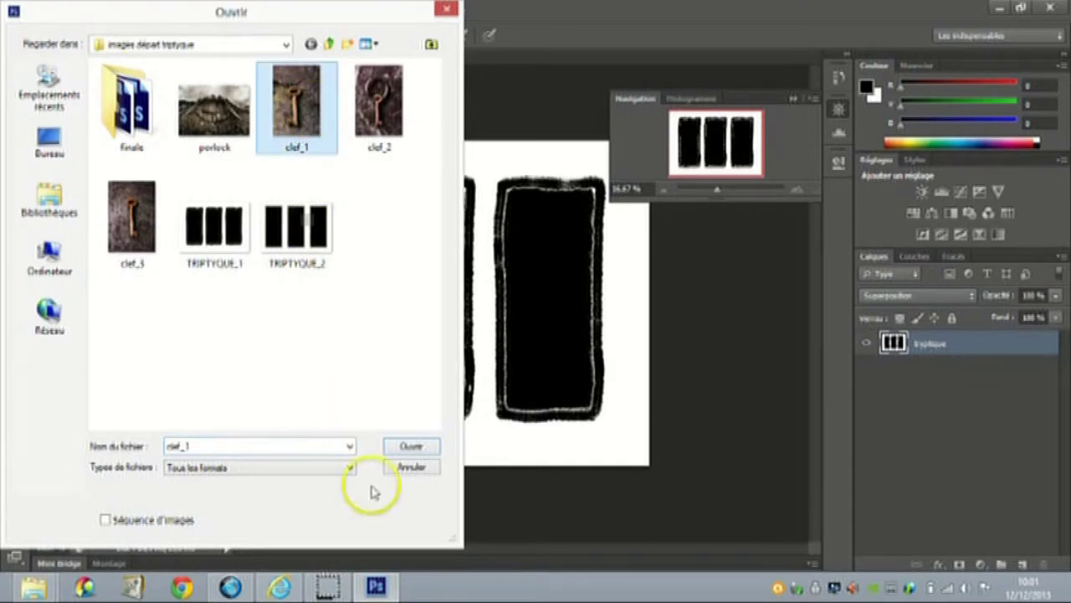
left_click(423, 448)
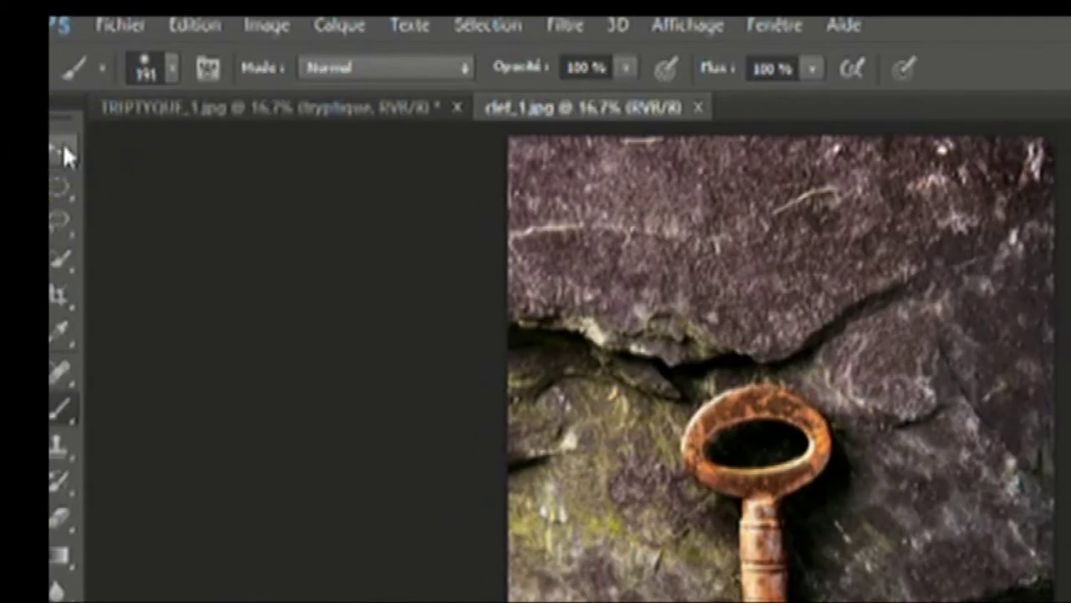
left_click(64, 150)
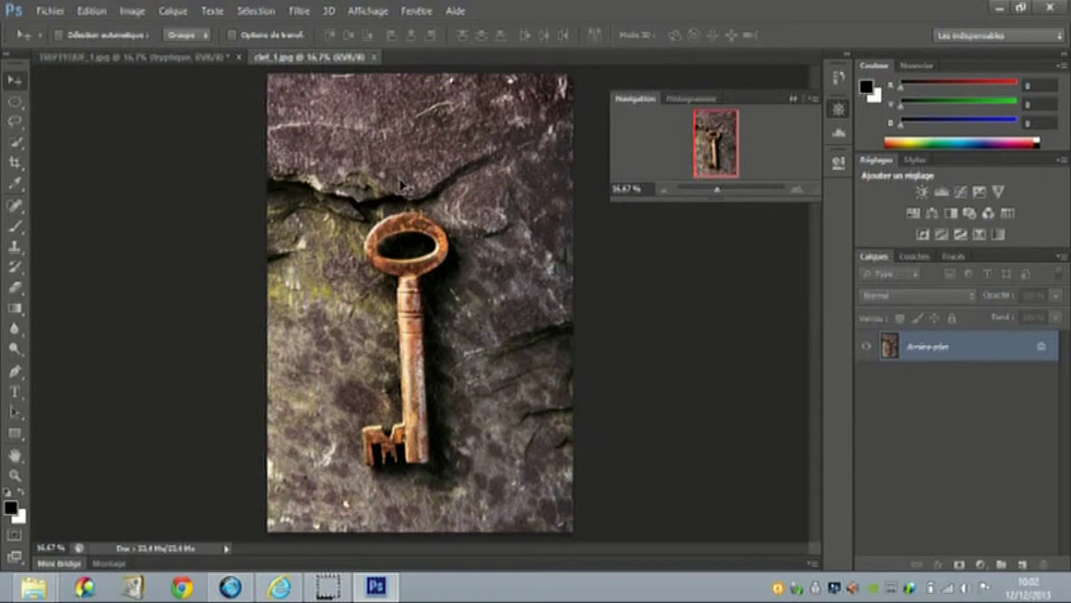
- Drag the rusty key photo onto the TRIPTYQUE_1 canvas as new layer Calque 1
left_click_drag(403, 183, 194, 62)
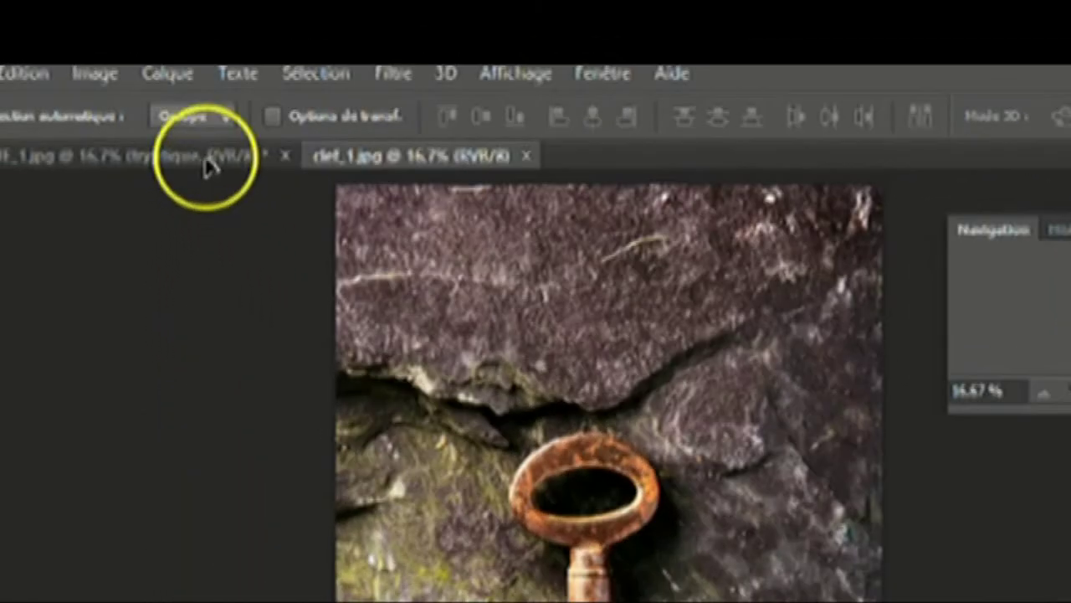
mouse_move(209, 165)
left_mouse_down()
mouse_move(209, 153)
mouse_move(270, 365)
left_mouse_up()
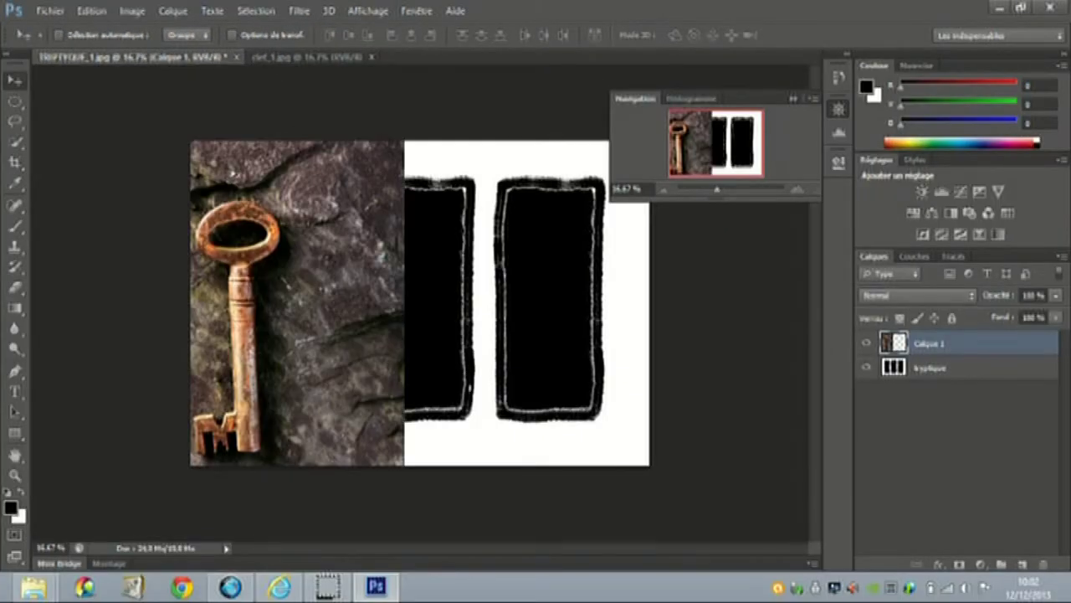
mouse_move(411, 164)
left_mouse_down()
mouse_move(902, 343)
mouse_move(897, 335)
left_mouse_up()
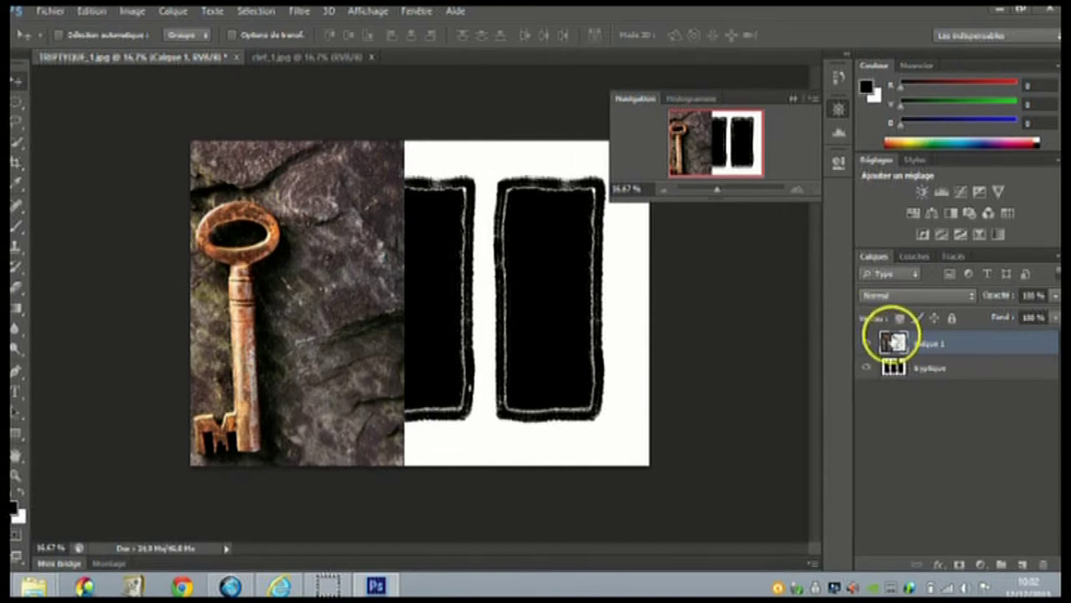
left_click_drag(897, 337, 927, 345)
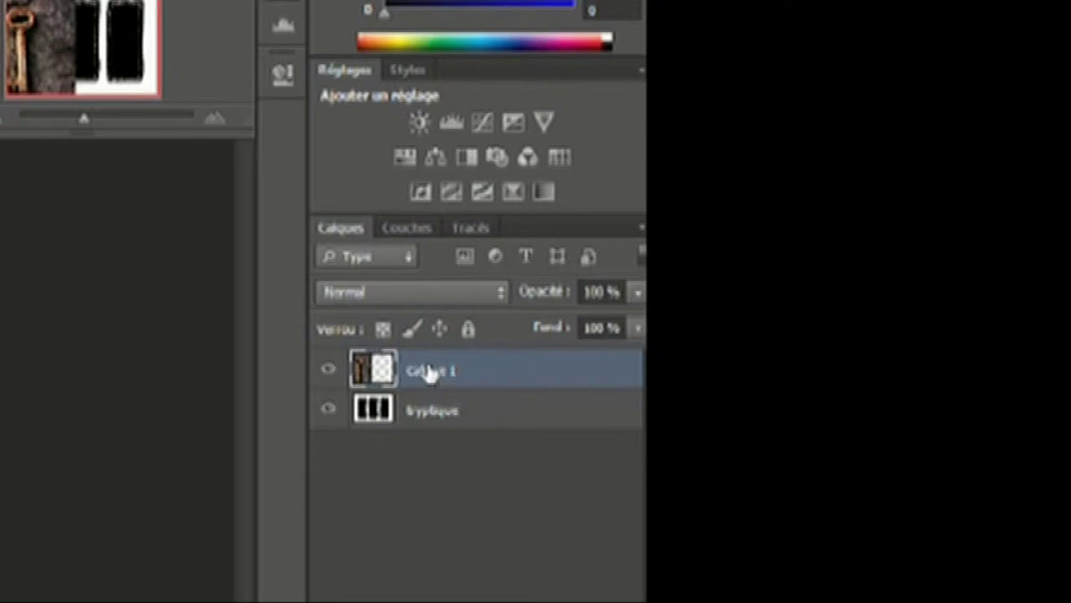
- Rename Calque 1 to clef N°1, move it below tryptique, and centre the key in frame one
double_click(429, 372)
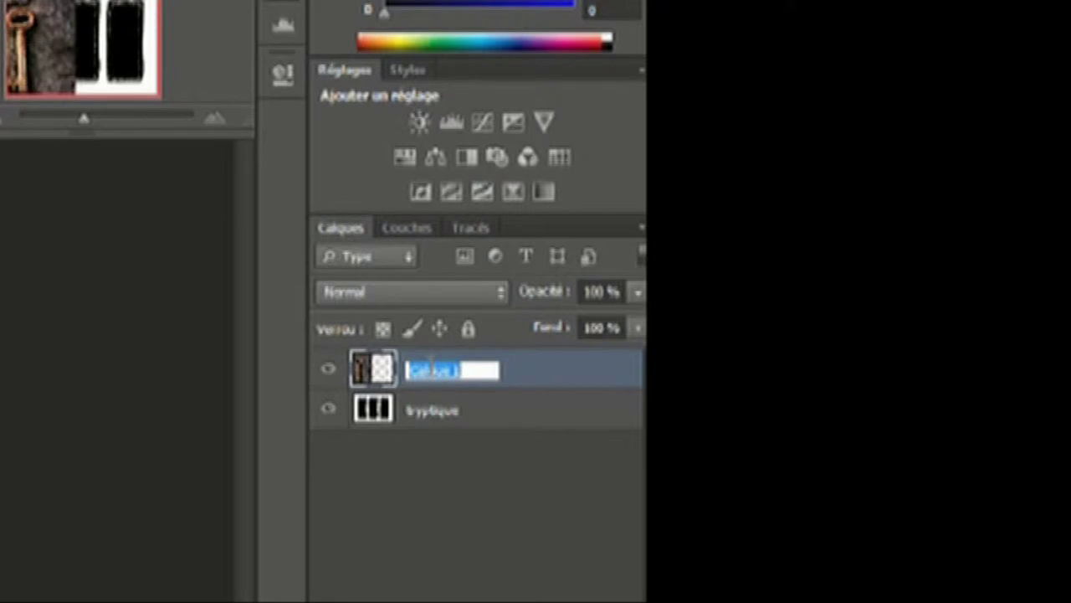
type("clef")
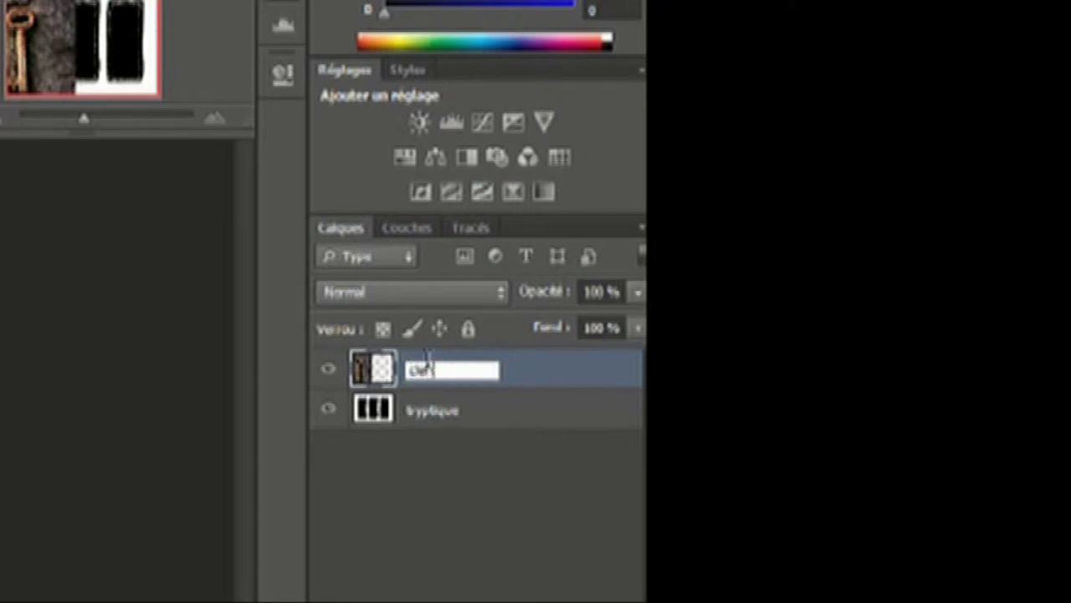
type("fs")
left_click(480, 460)
left_click(381, 368)
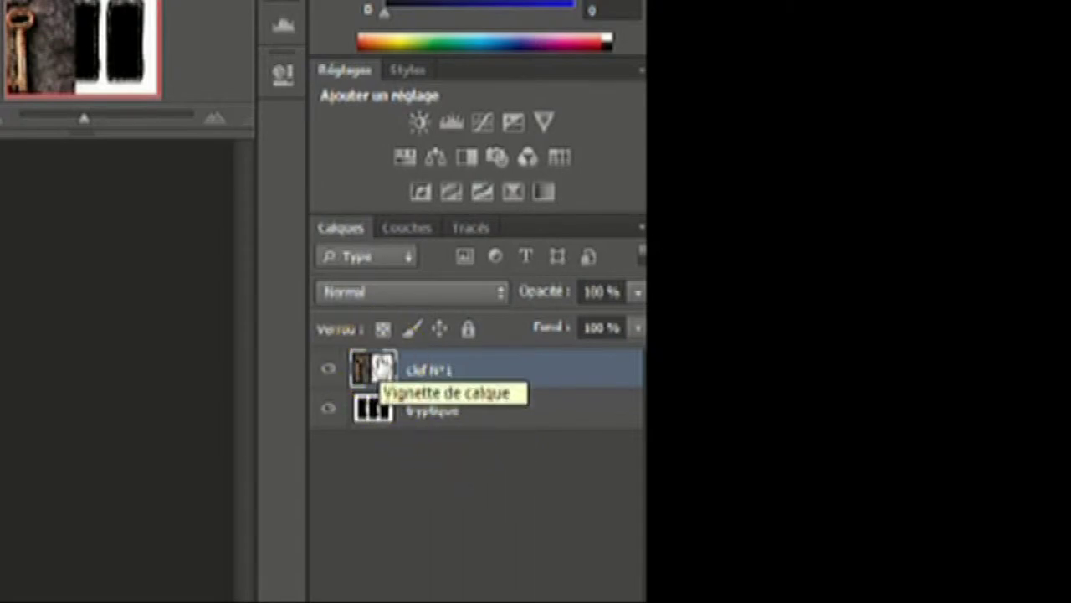
left_click_drag(381, 368, 376, 456)
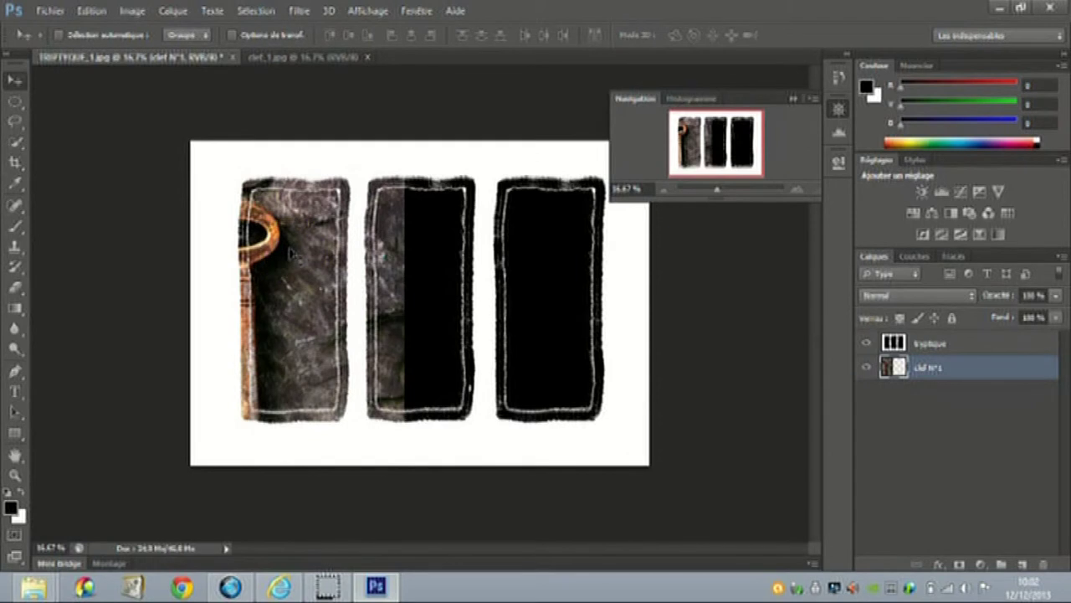
left_click_drag(291, 253, 318, 258)
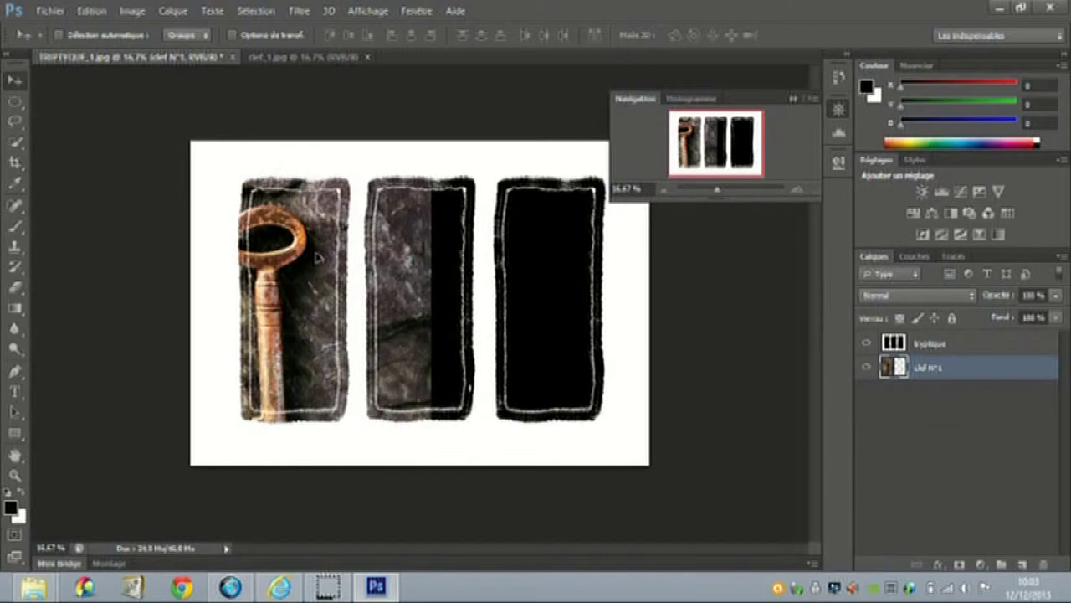
- Start a Free Transform on the key photo with width and height linked
key("ctrl+t")
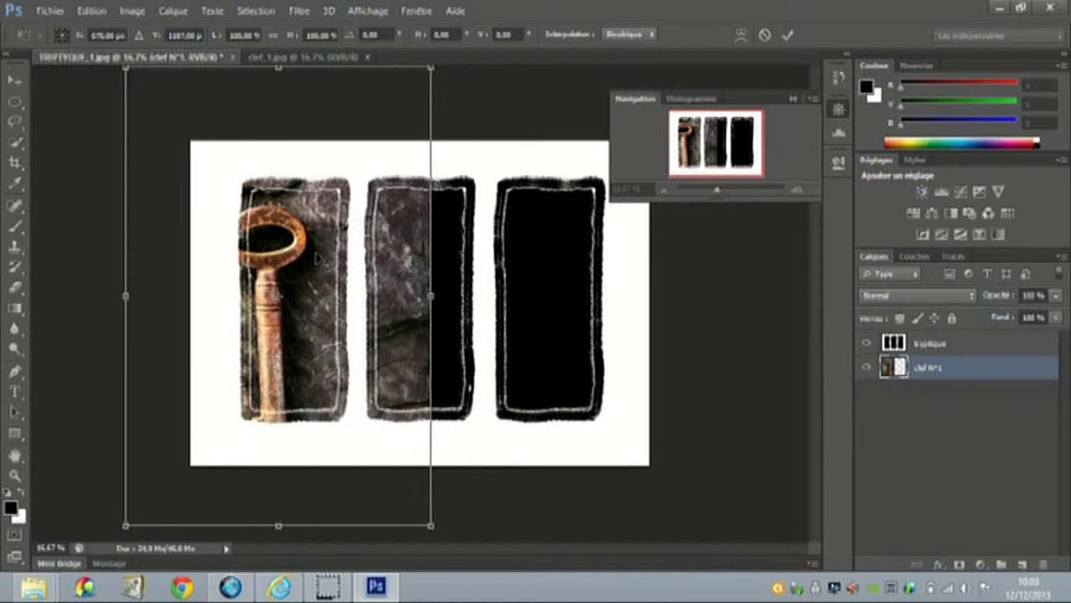
key("Return")
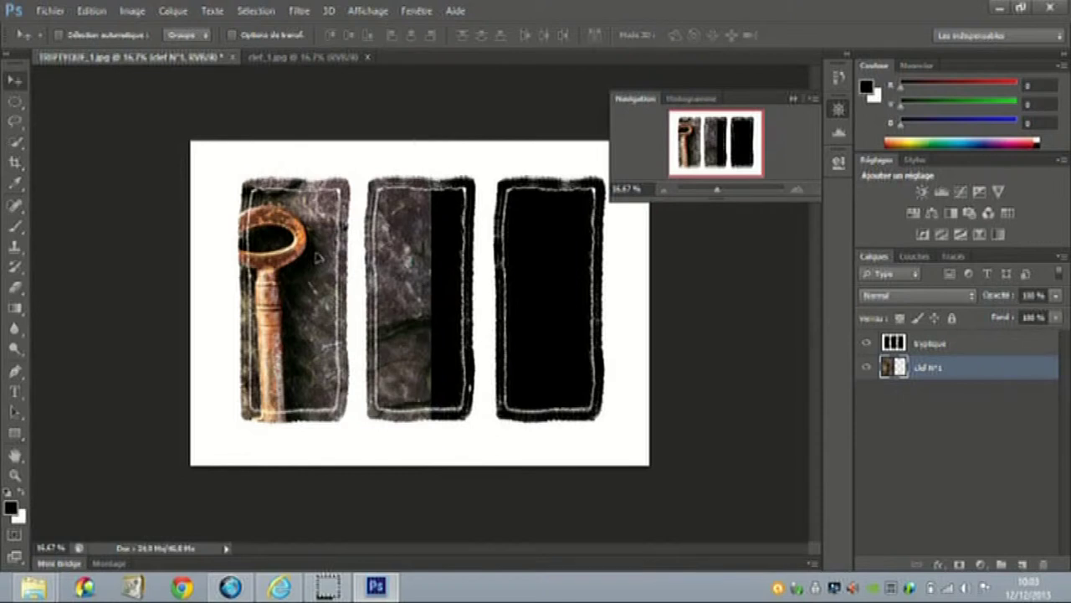
left_click(94, 11)
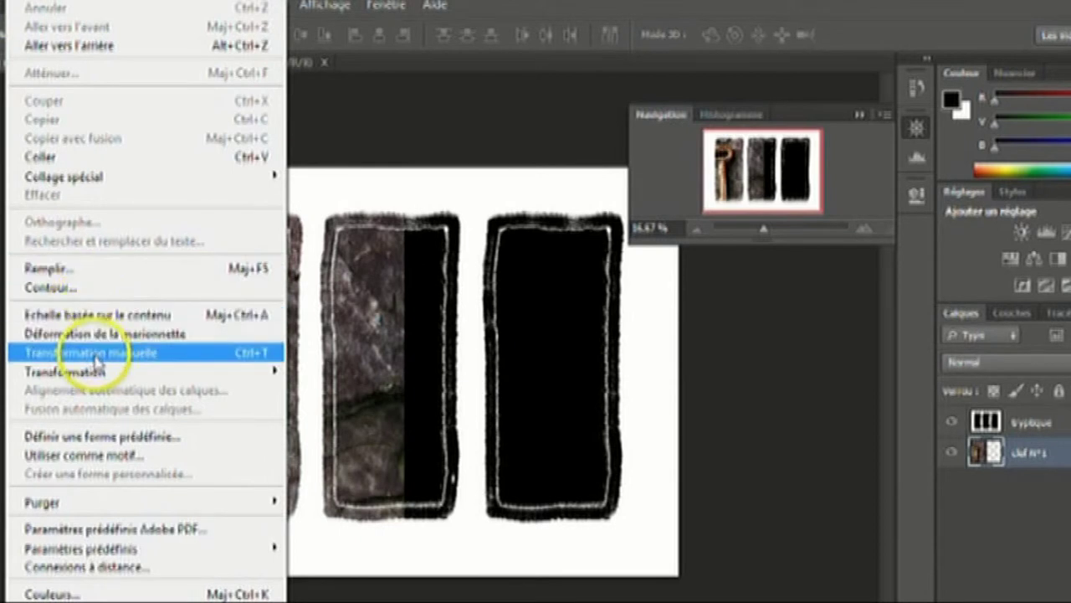
left_click(98, 355)
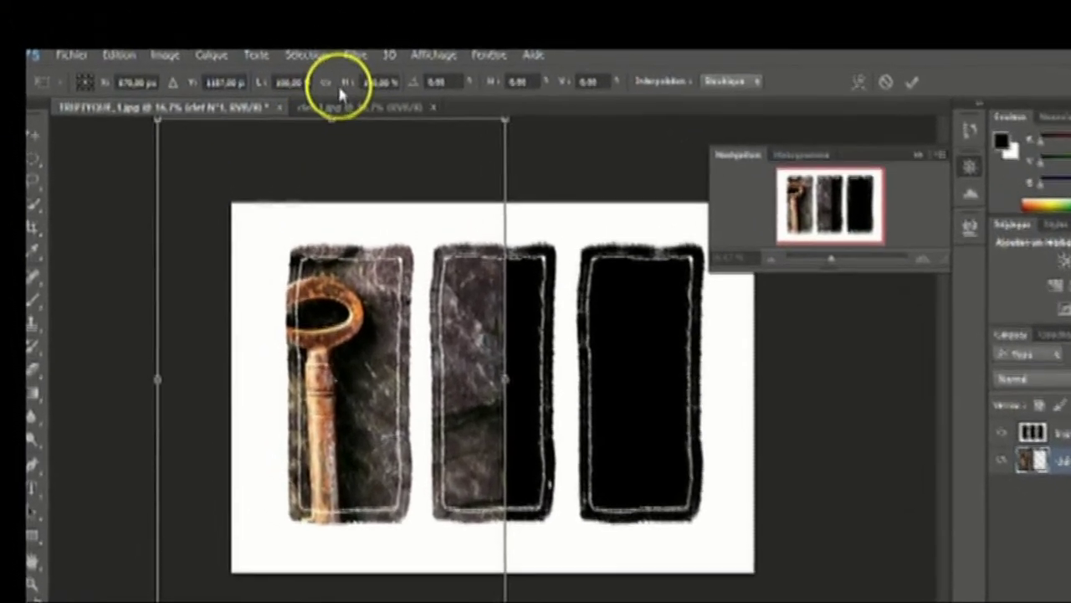
left_click(306, 66)
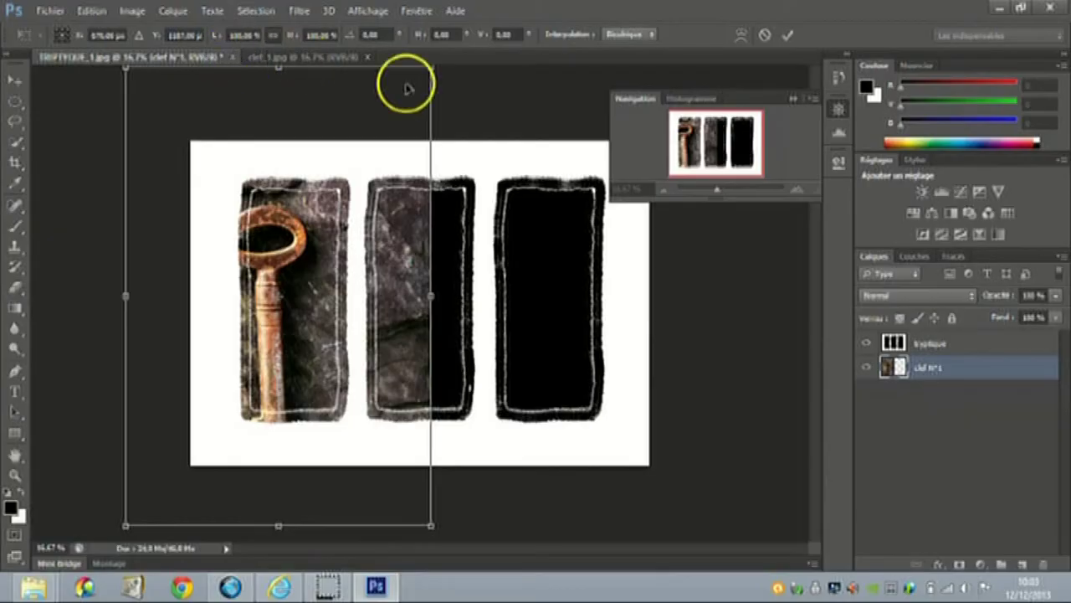
- Scale and position the key photo centred over the first panel, then commit
left_click_drag(431, 67, 245, 345)
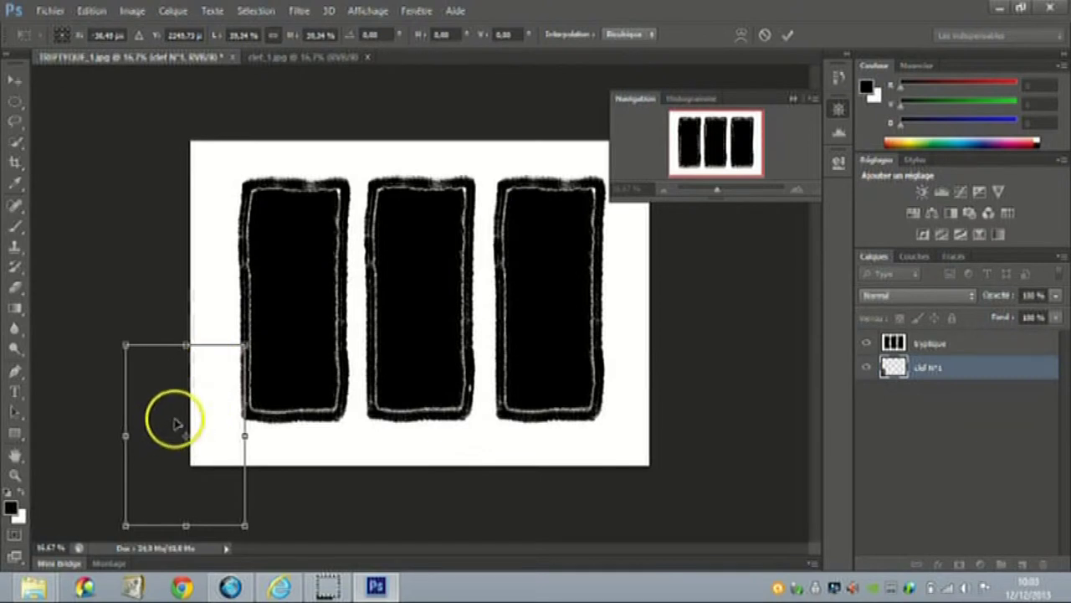
mouse_move(192, 408)
left_mouse_down()
mouse_move(301, 246)
mouse_move(301, 219)
left_mouse_up()
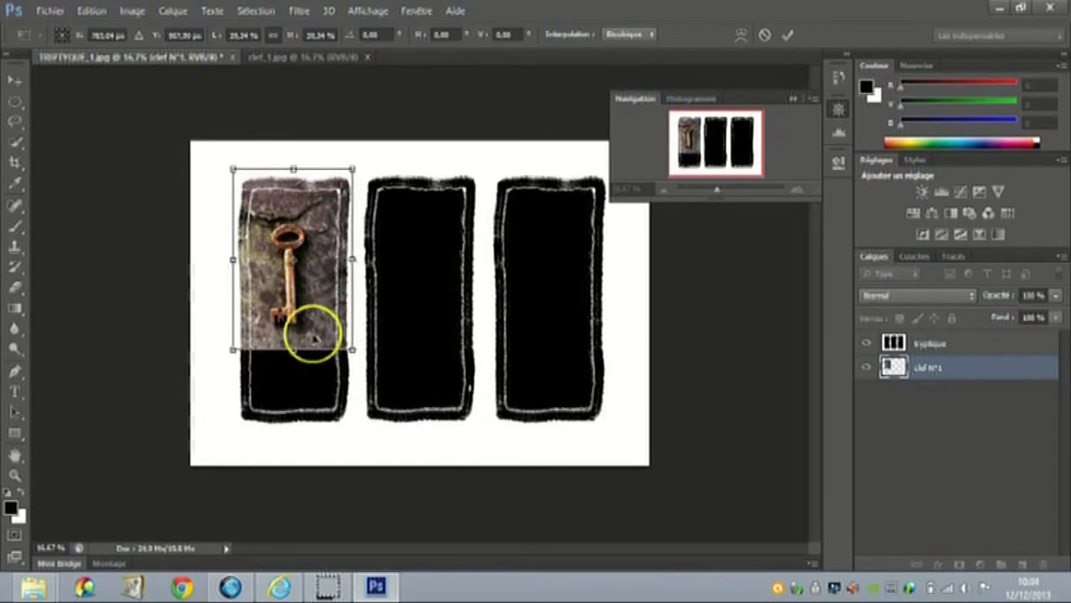
left_click_drag(352, 348, 410, 436)
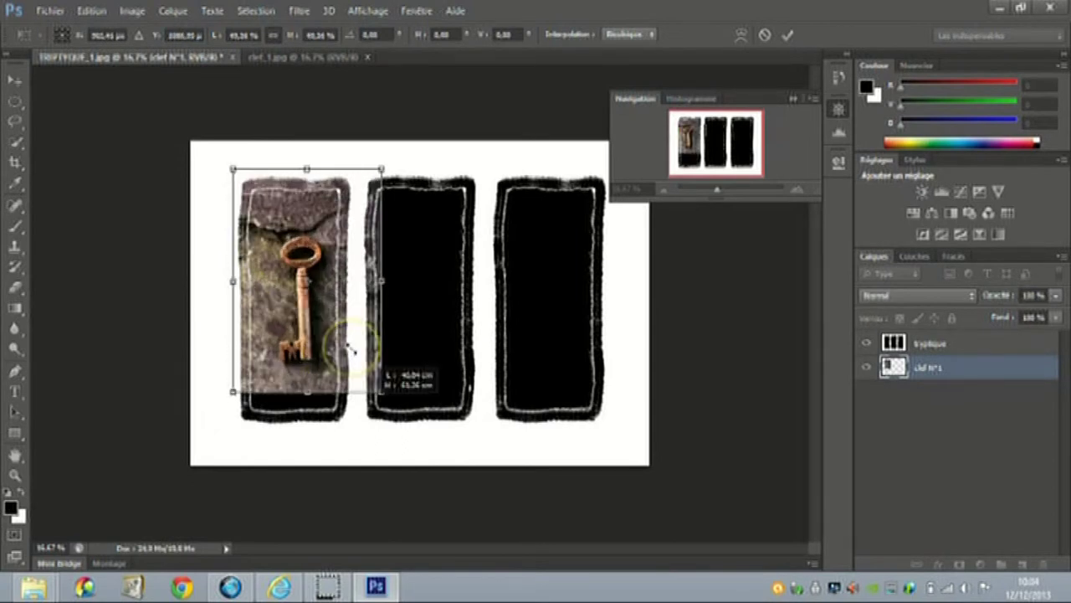
left_click_drag(339, 379, 325, 365)
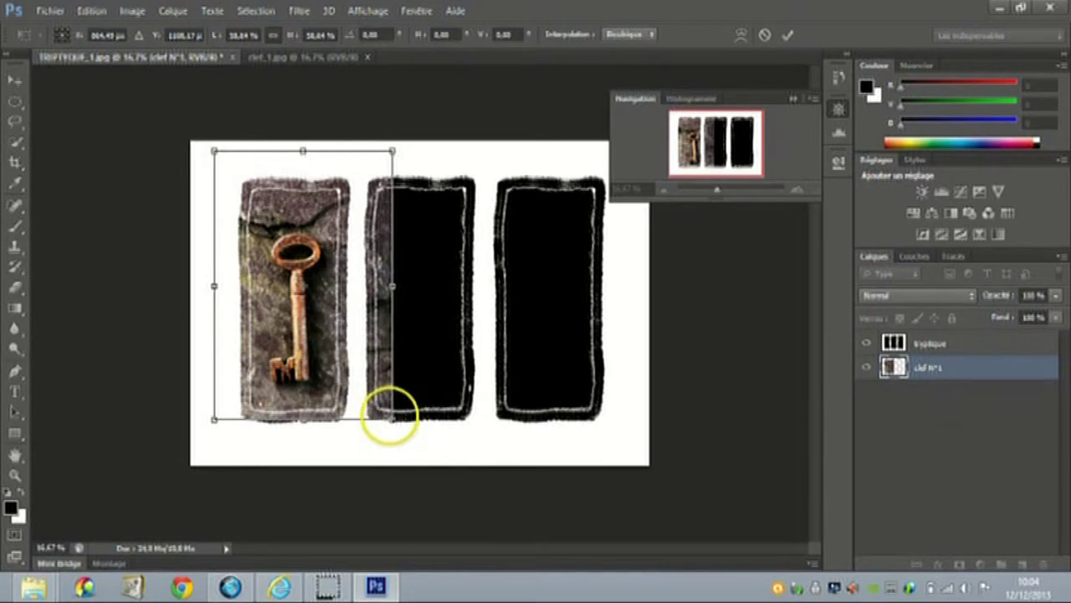
left_click_drag(393, 418, 406, 440)
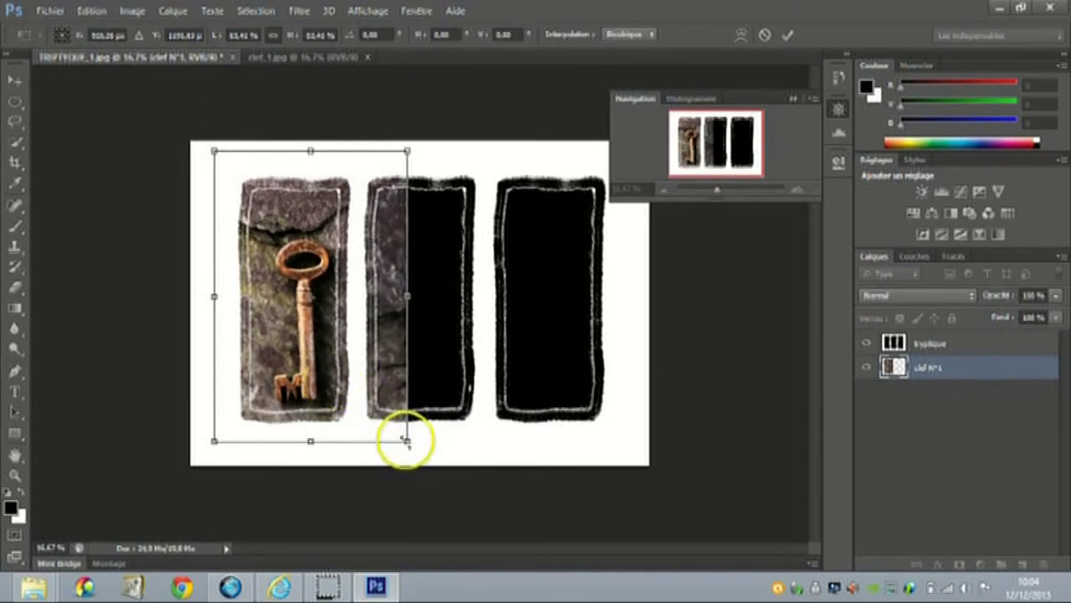
left_click_drag(407, 443, 416, 444)
left_click_drag(368, 405, 360, 382)
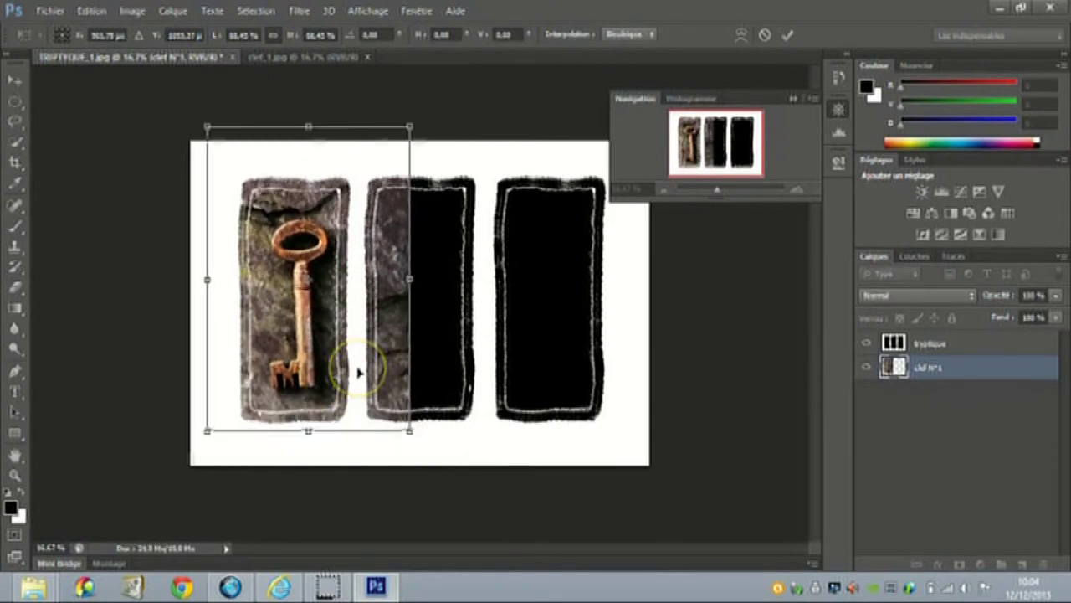
key("Return")
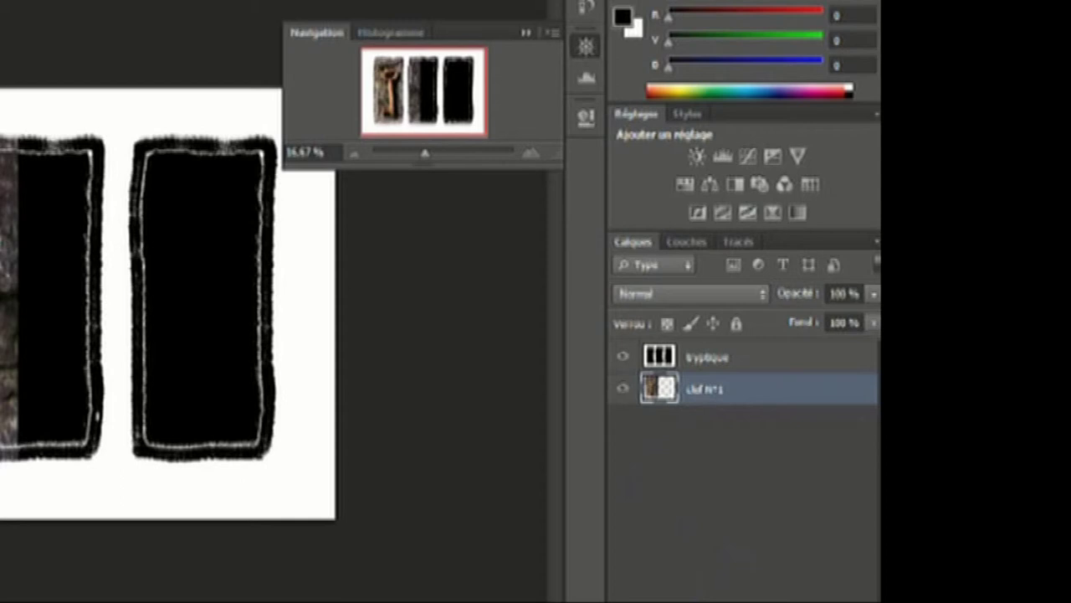
- Add a layer mask to clef N°1, reset colours to black and white, and select the Brush tool
left_click(669, 598)
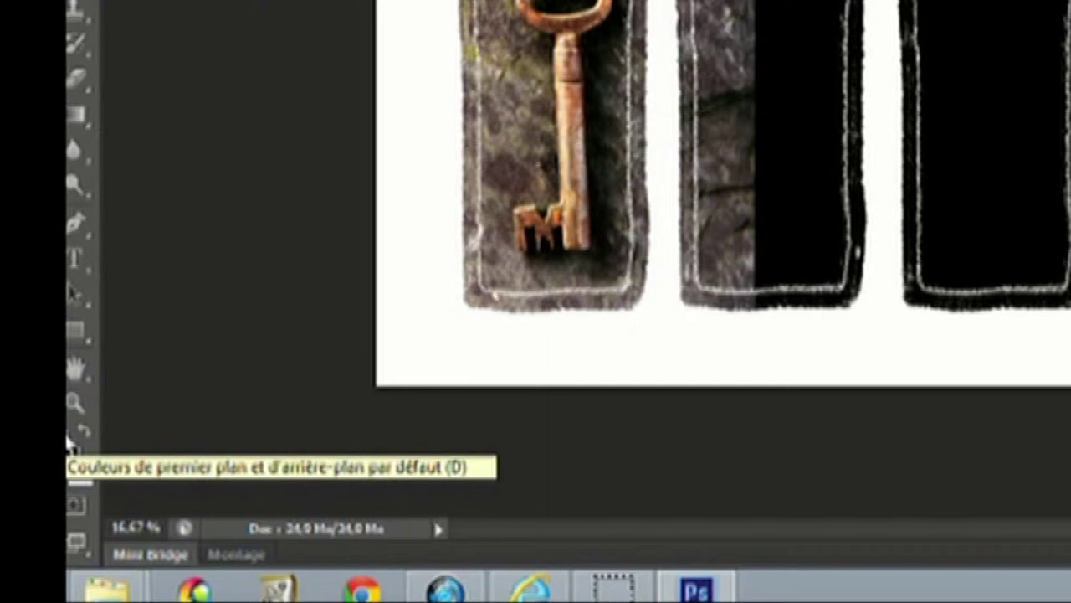
left_click(67, 437)
left_click(84, 432)
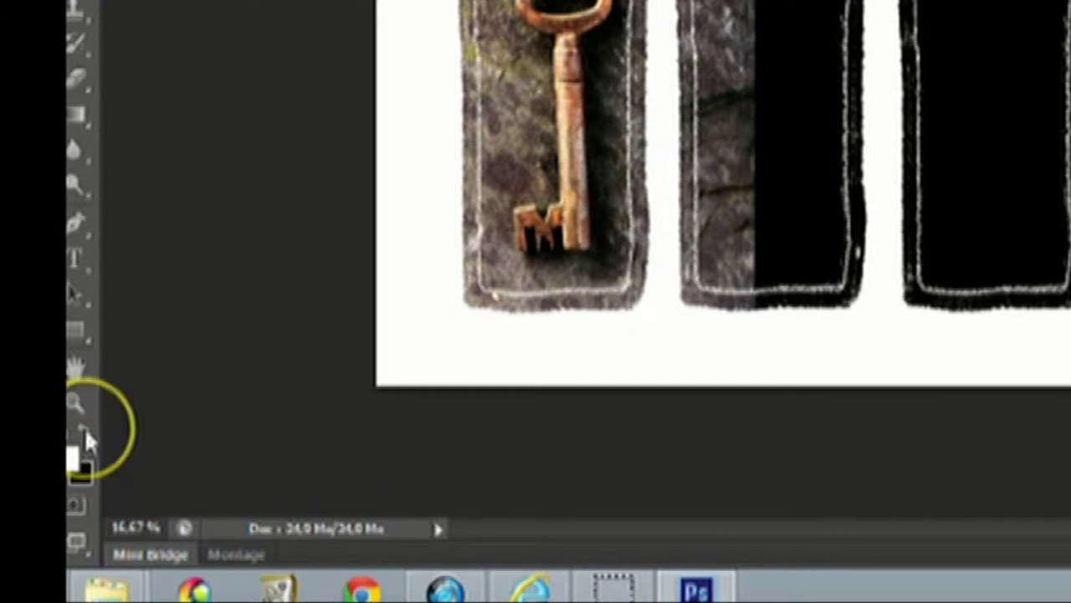
left_click(84, 428)
left_click(694, 231)
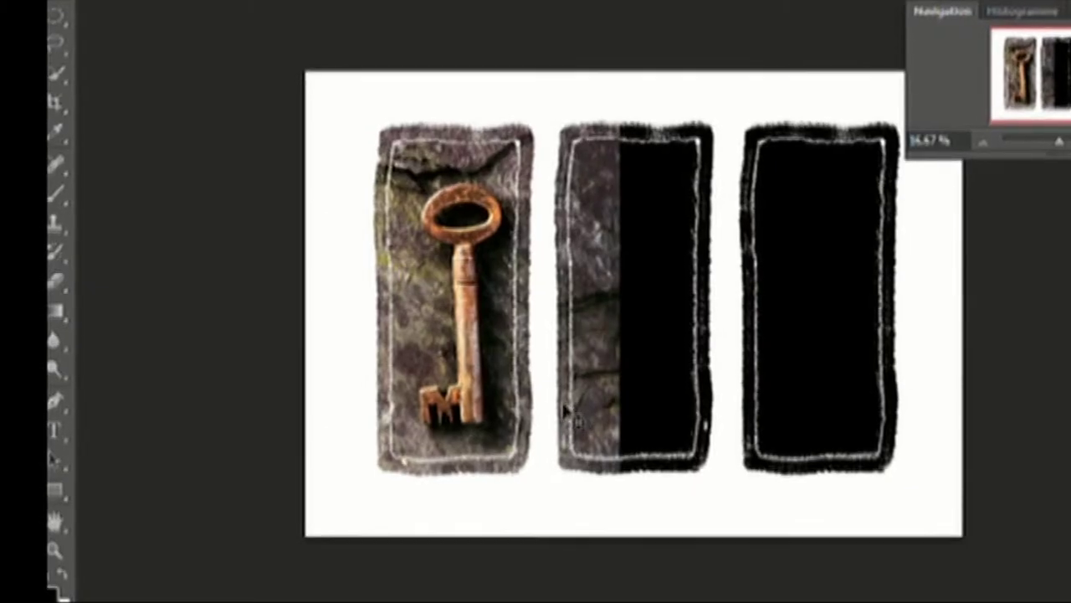
left_click(471, 213)
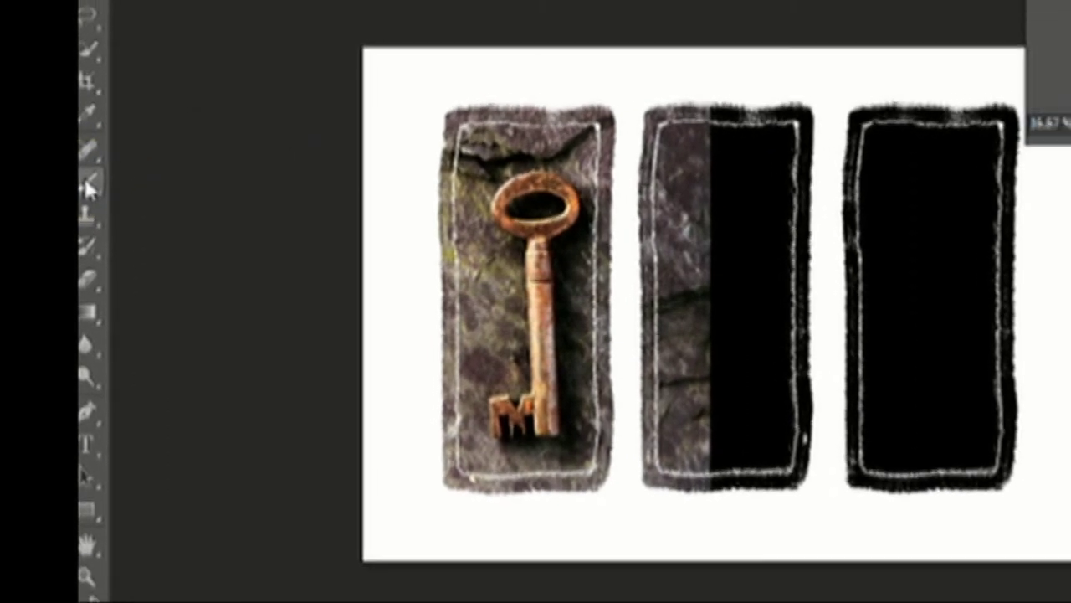
right_click(96, 176)
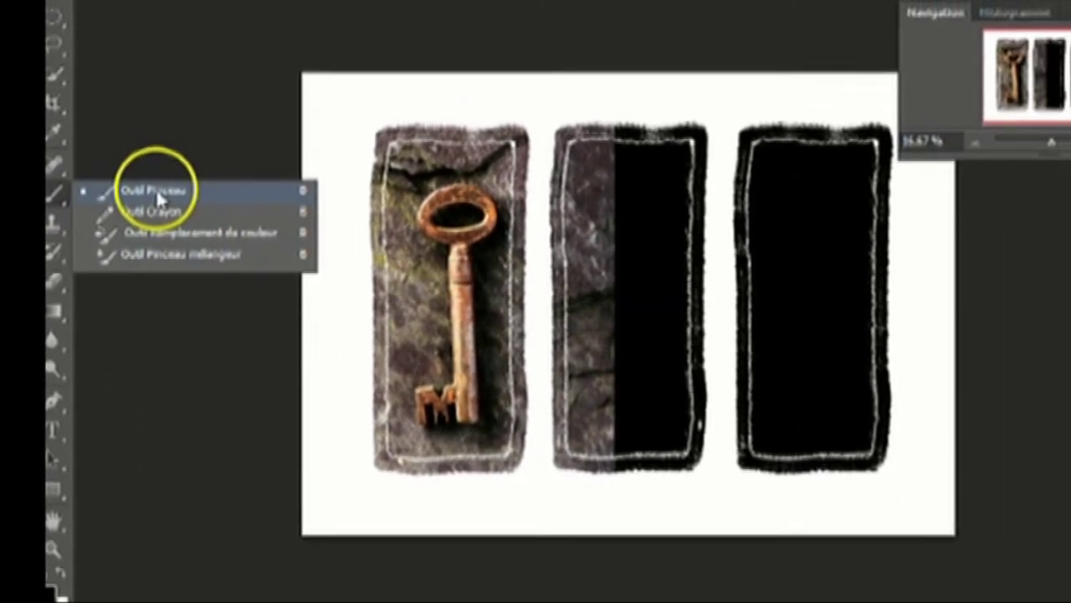
left_click(125, 186)
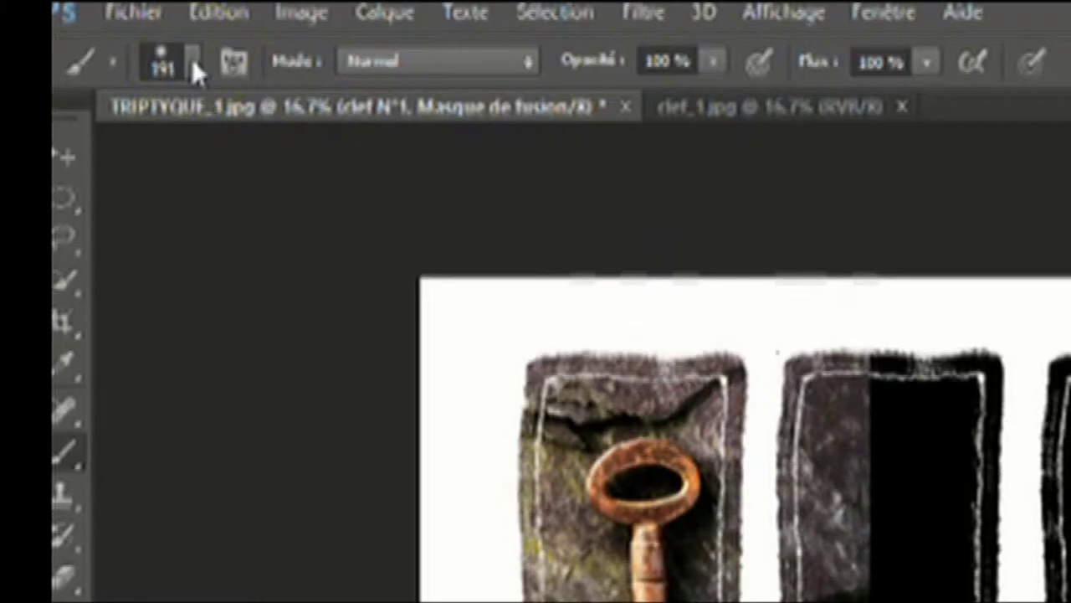
- Set a 250 px brush and paint black on the mask over the middle panel
left_click(78, 34)
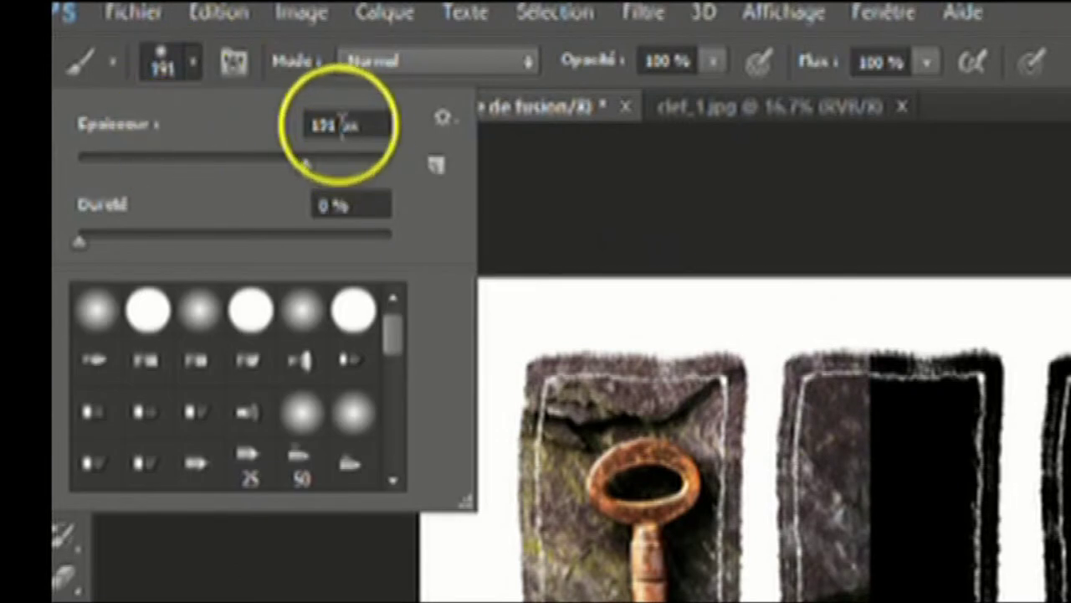
left_click_drag(340, 126, 311, 126)
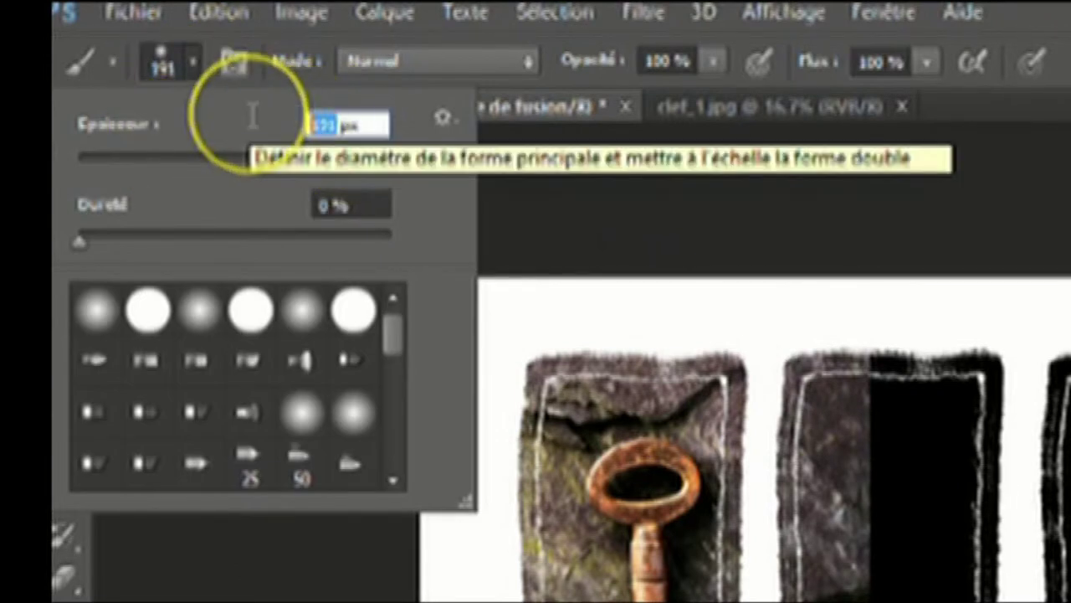
type("250")
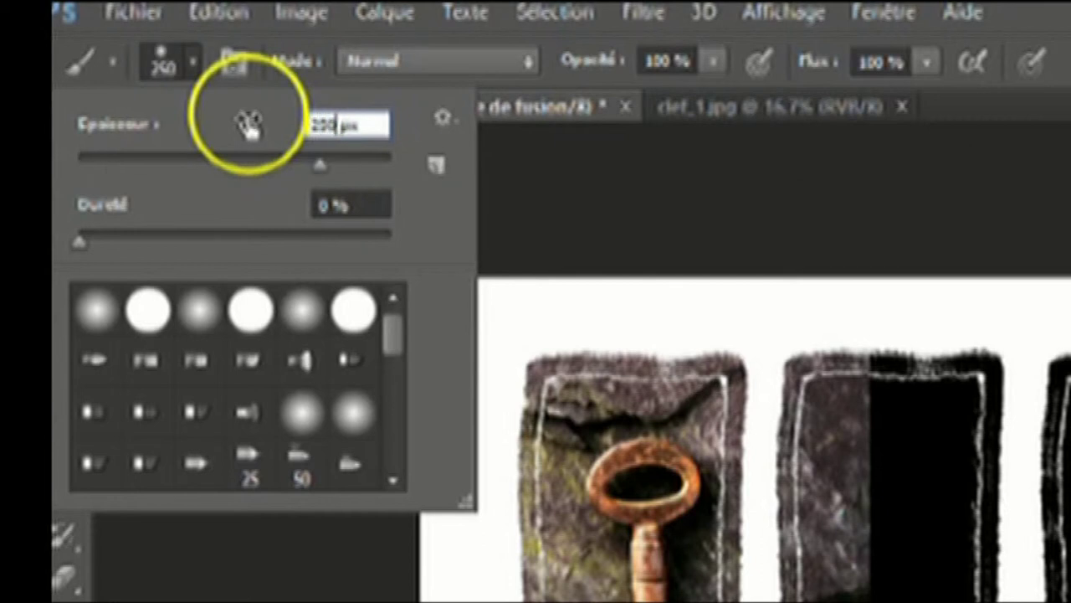
key("Return")
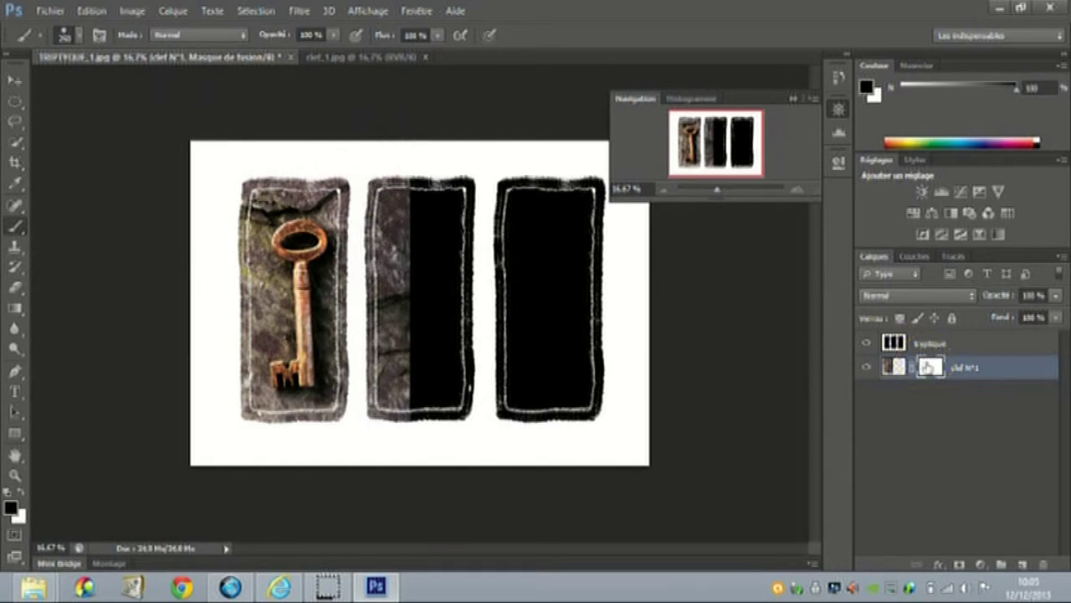
mouse_move(431, 172)
left_mouse_down()
mouse_move(394, 177)
mouse_move(392, 404)
left_mouse_up()
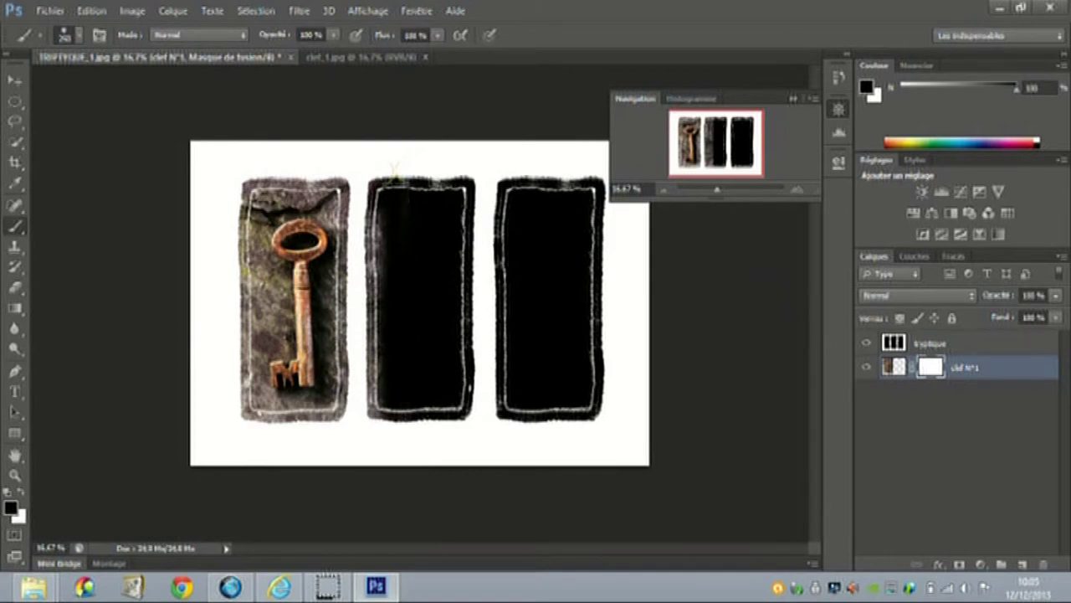
mouse_move(393, 170)
left_mouse_down()
mouse_move(376, 433)
mouse_move(396, 242)
mouse_move(443, 181)
mouse_move(447, 376)
mouse_move(489, 381)
mouse_move(411, 354)
mouse_move(416, 186)
mouse_move(440, 173)
left_mouse_up()
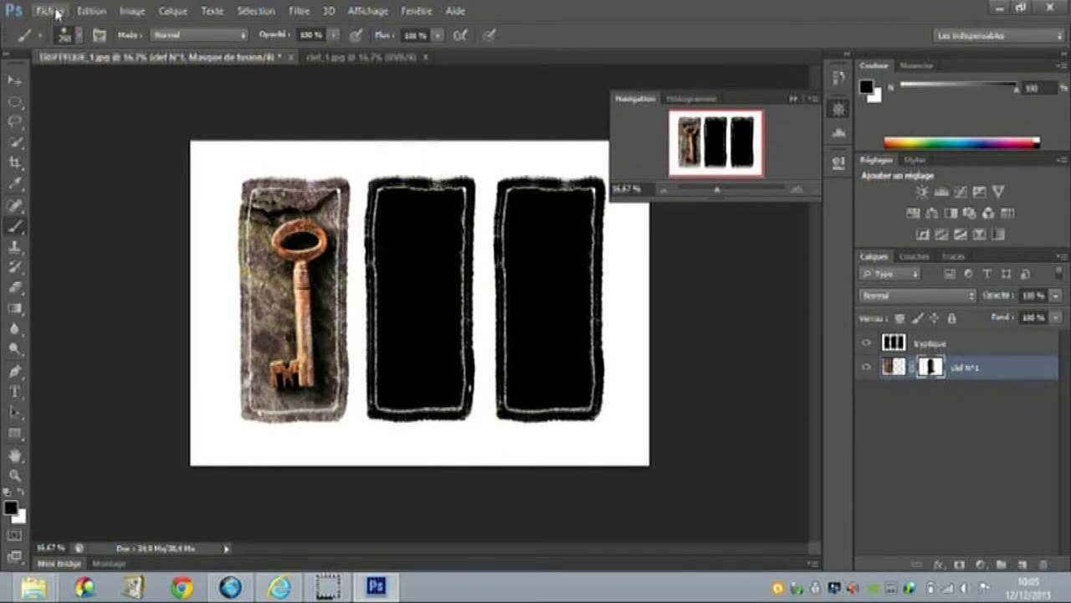
- Open the clef_2 key-on-ring photo as a new document
left_click(56, 14)
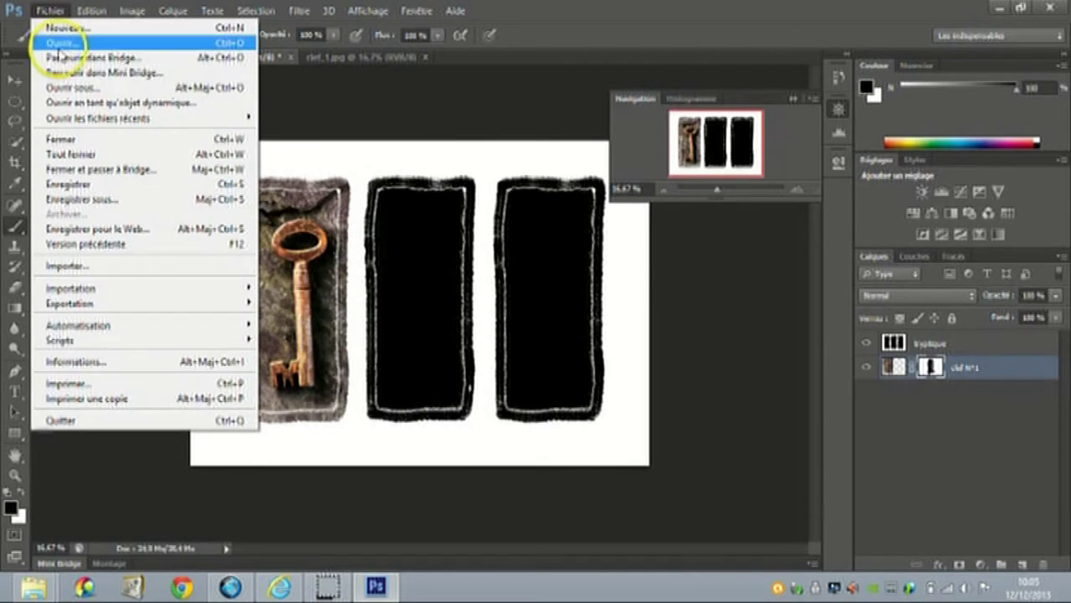
left_click(60, 43)
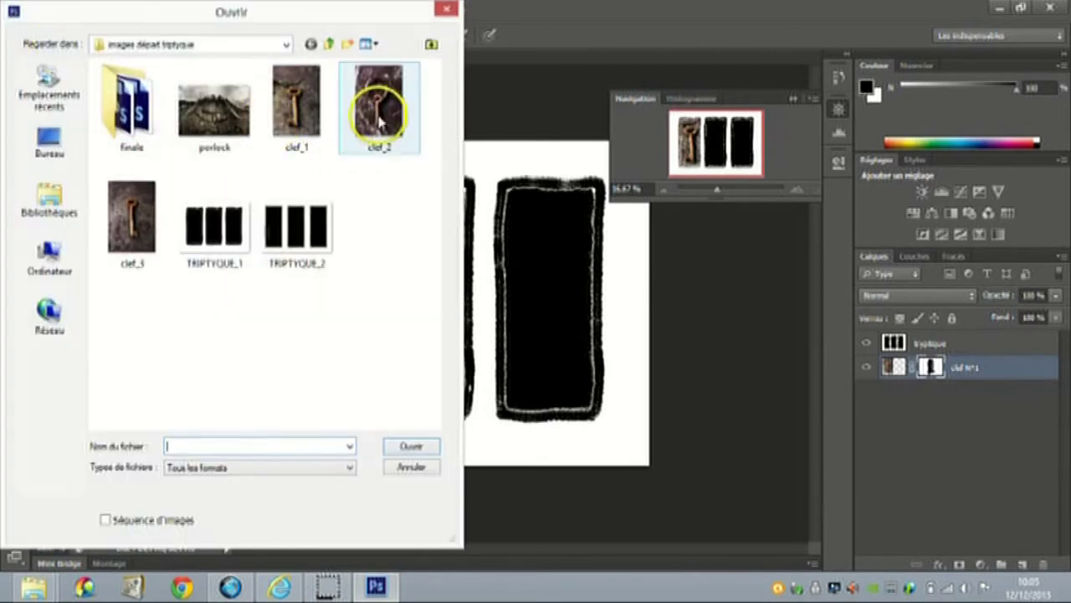
left_click(381, 99)
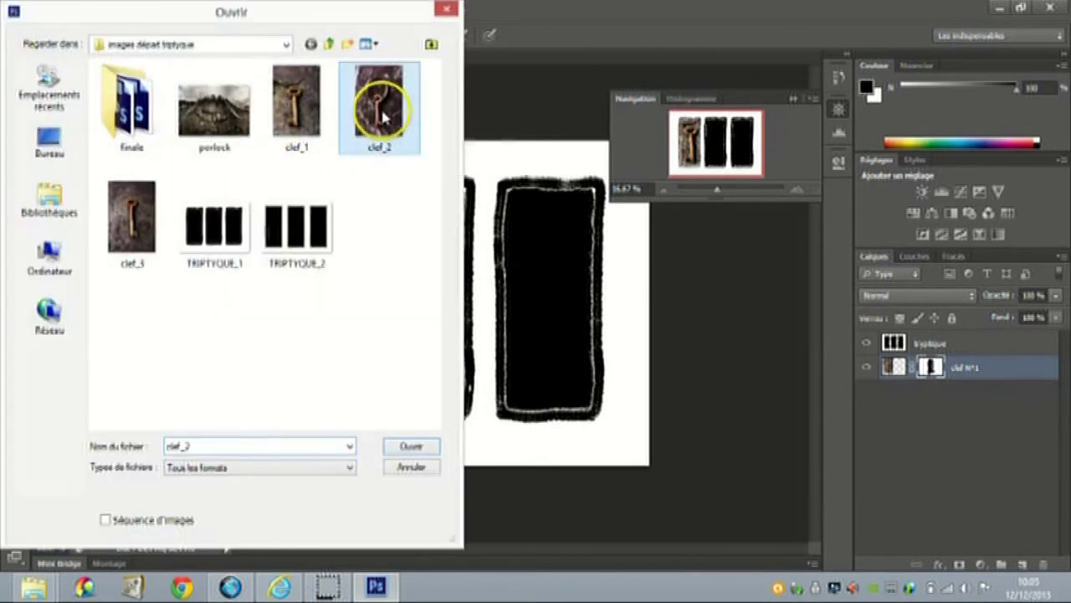
left_click(411, 446)
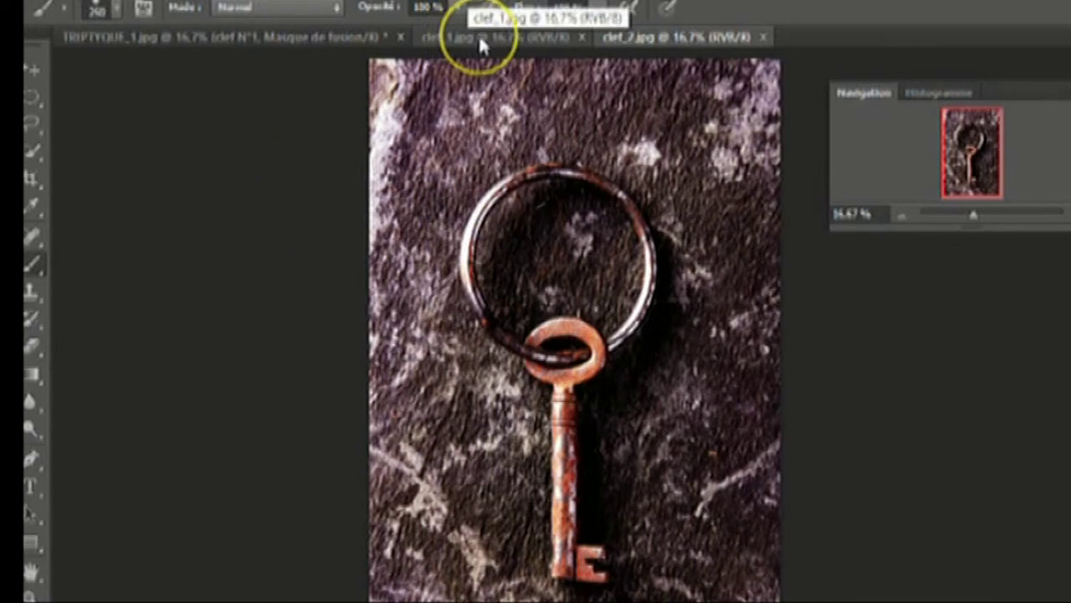
- Close the clef_1 photo and select the Move tool
left_click_drag(481, 39, 582, 46)
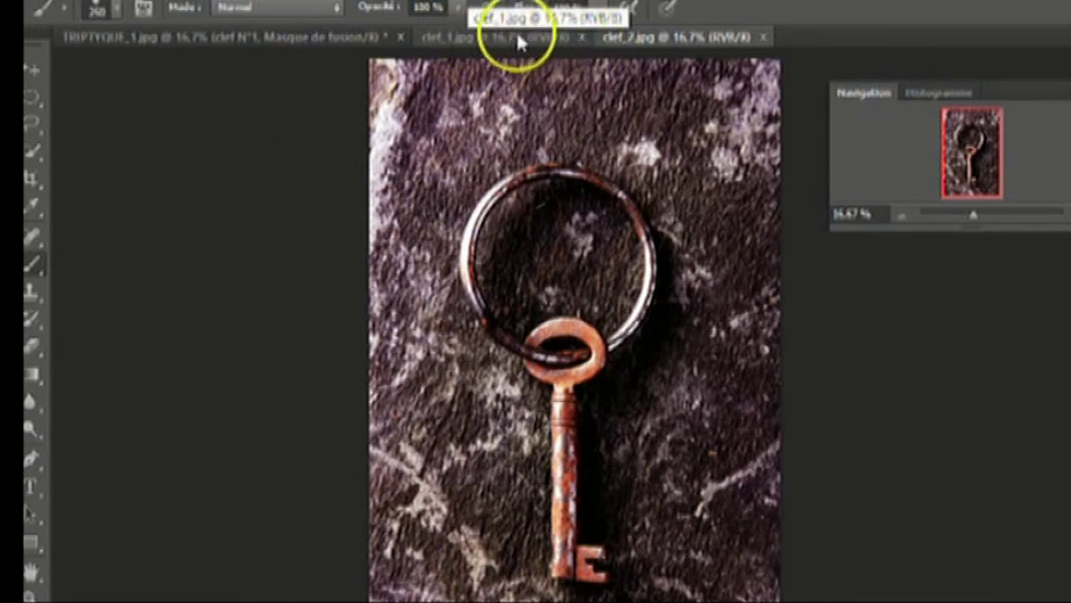
left_click(519, 37)
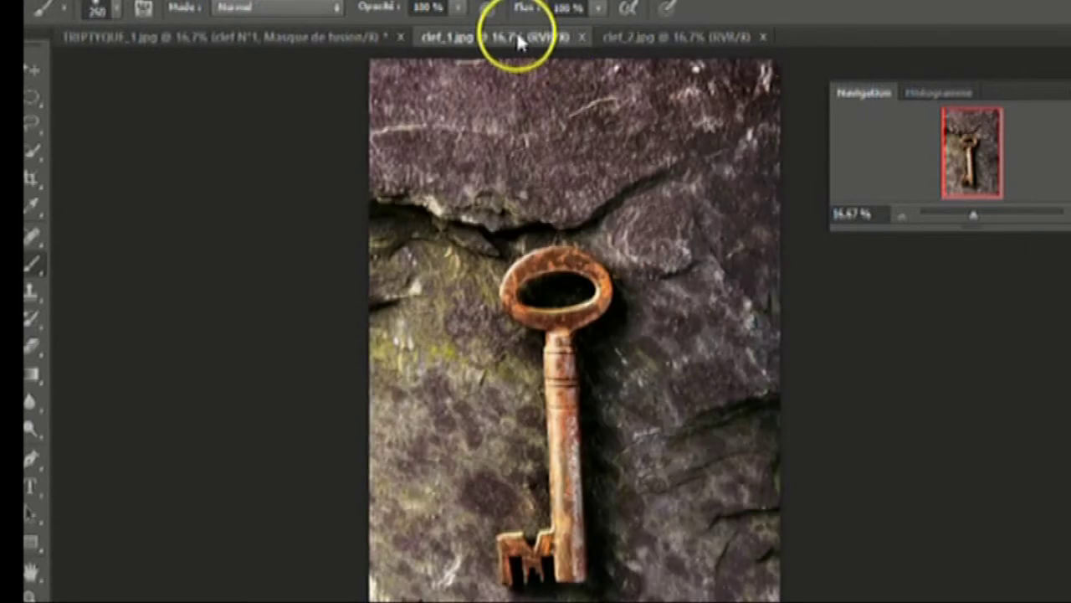
left_click(584, 38)
left_click(182, 44)
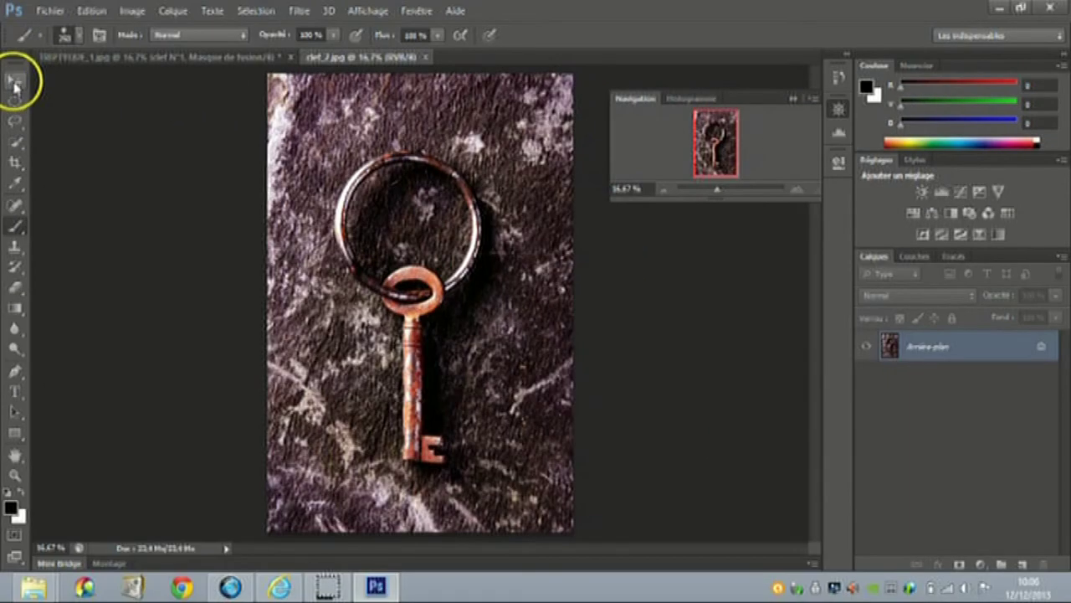
left_click(15, 84)
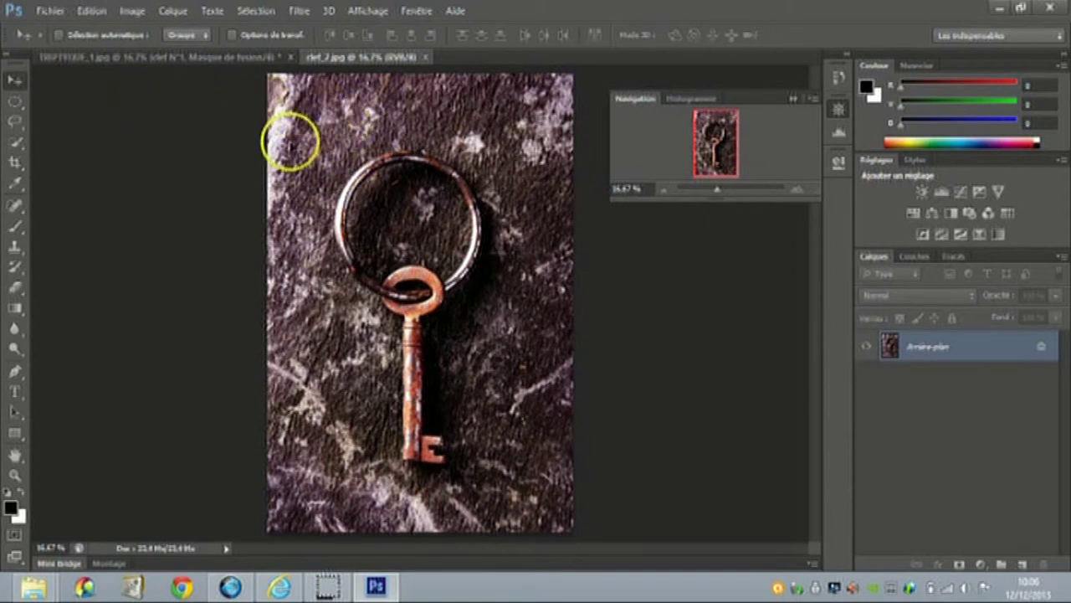
- Drop the ring-and-key photo into the triptych and move its layer below clef N°1
left_click_drag(333, 168, 175, 60)
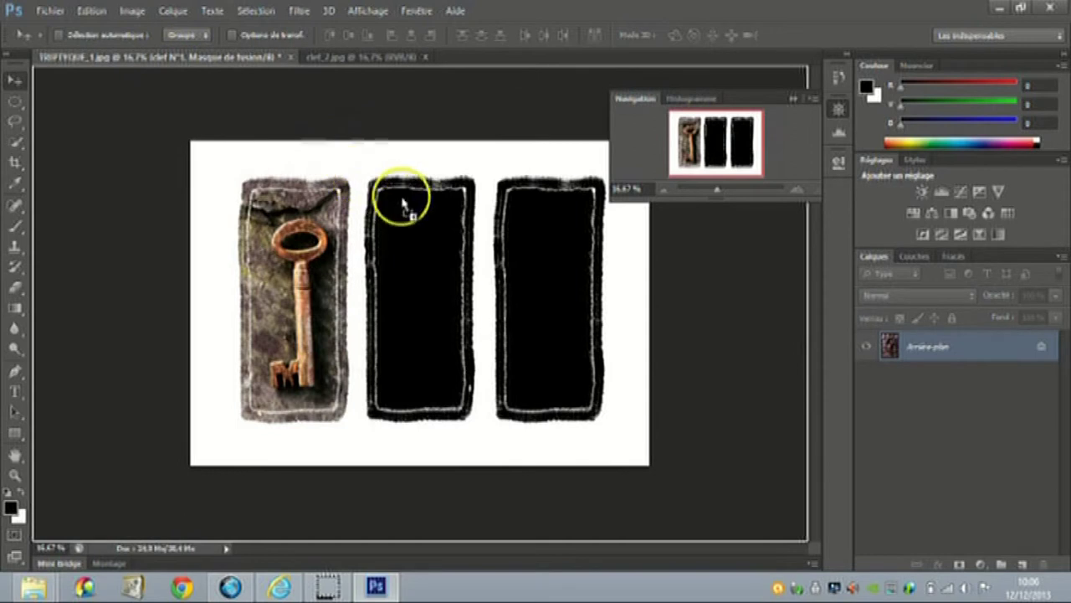
left_click_drag(175, 60, 422, 200)
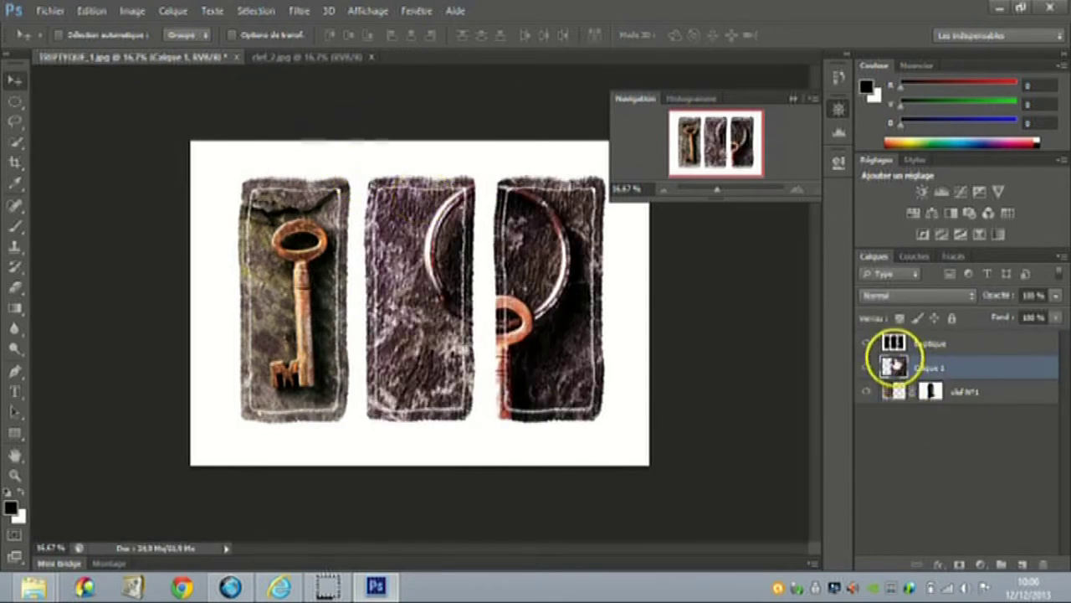
left_click_drag(894, 366, 897, 418)
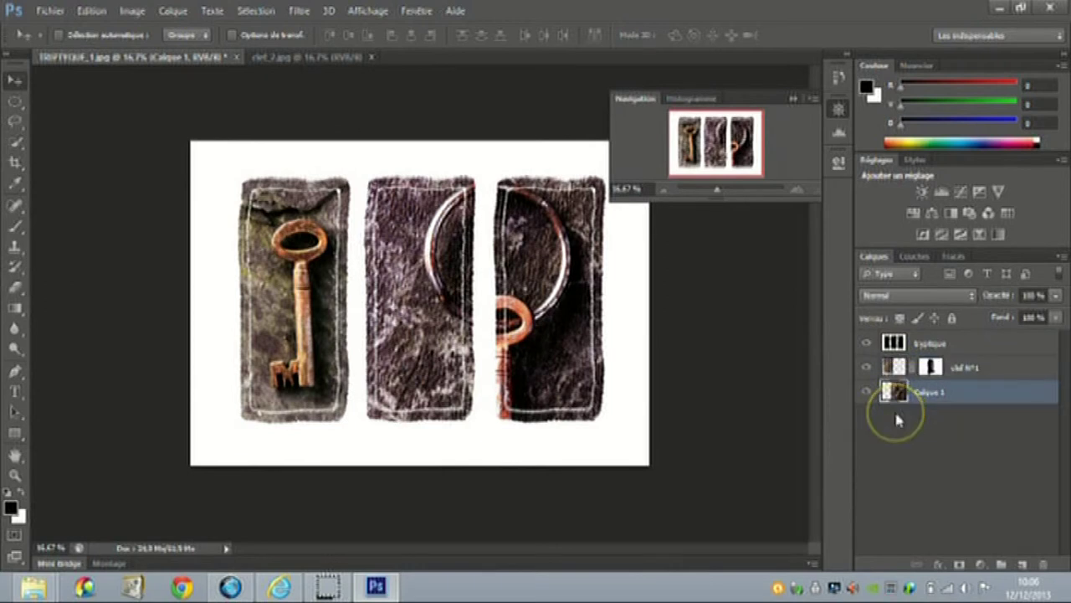
- Rename the new photo layer to clef N°2
double_click(929, 391)
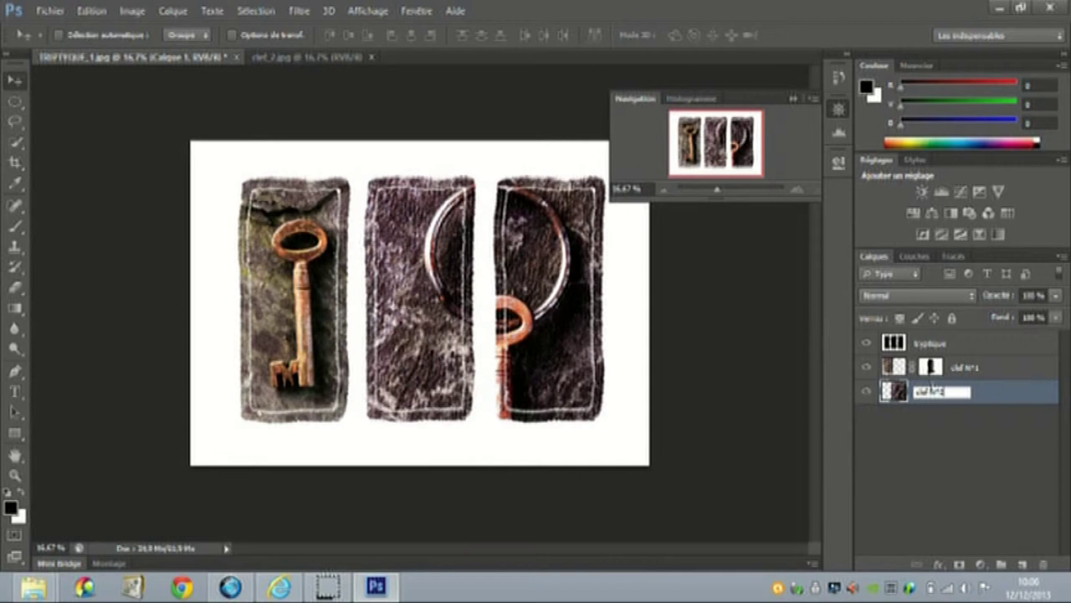
key("Return")
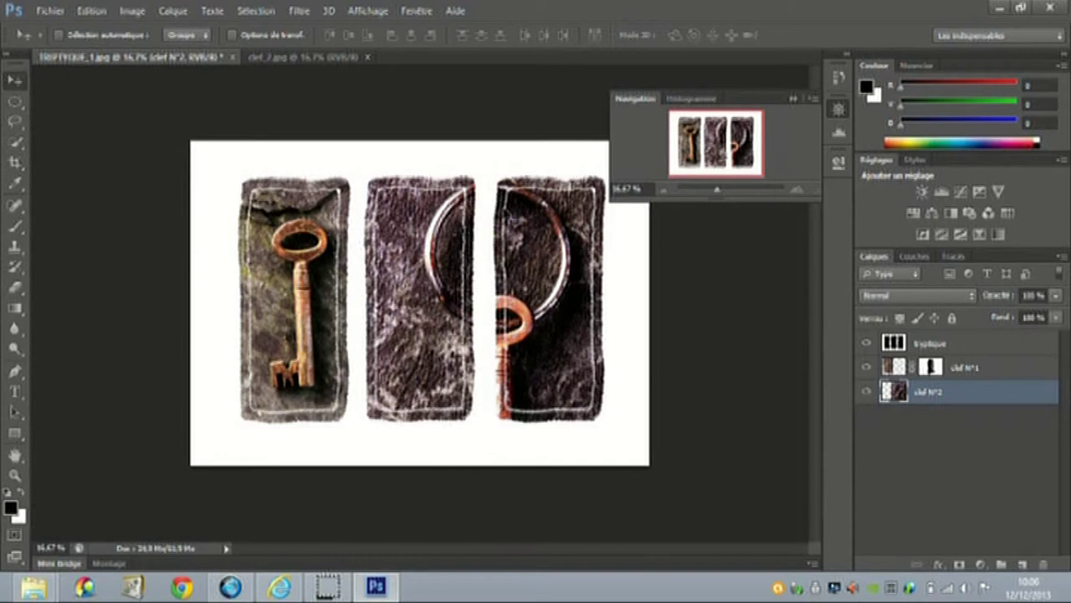
key("ctrl+t")
- Scale and move the clef N°2 photo to cover the middle grunge panel, then commit it
mouse_move(354, 101)
left_mouse_down()
mouse_move(514, 339)
mouse_move(608, 446)
left_mouse_up()
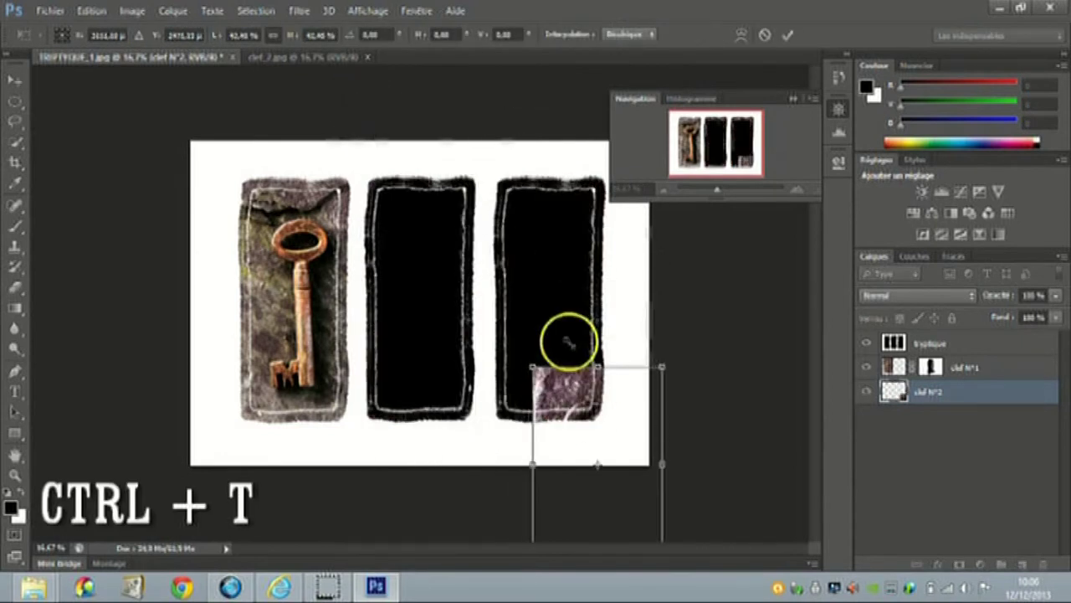
key("ctrl+z")
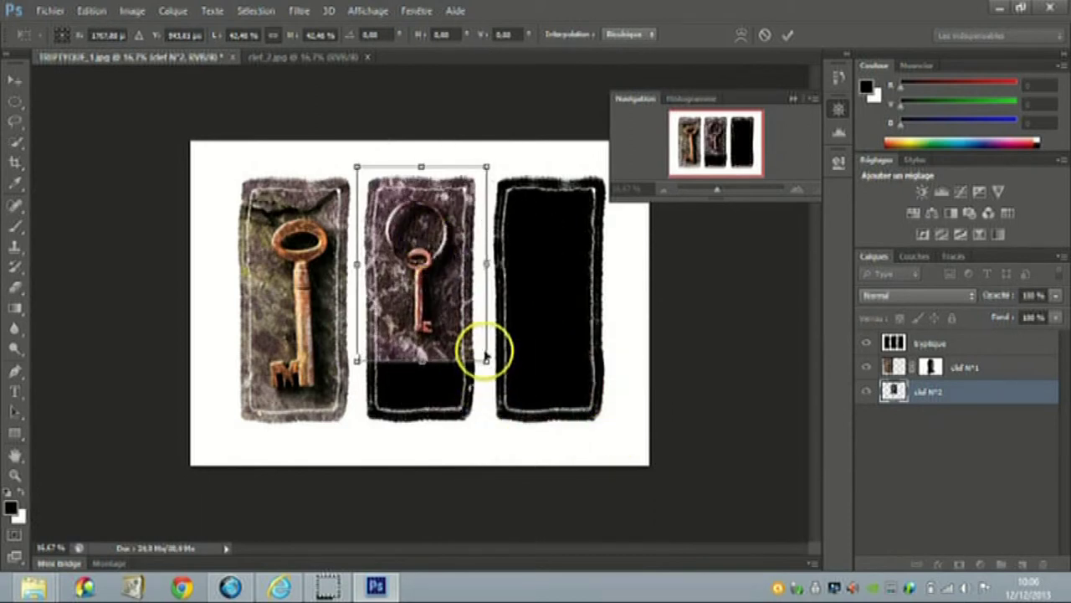
left_click_drag(483, 359, 531, 429)
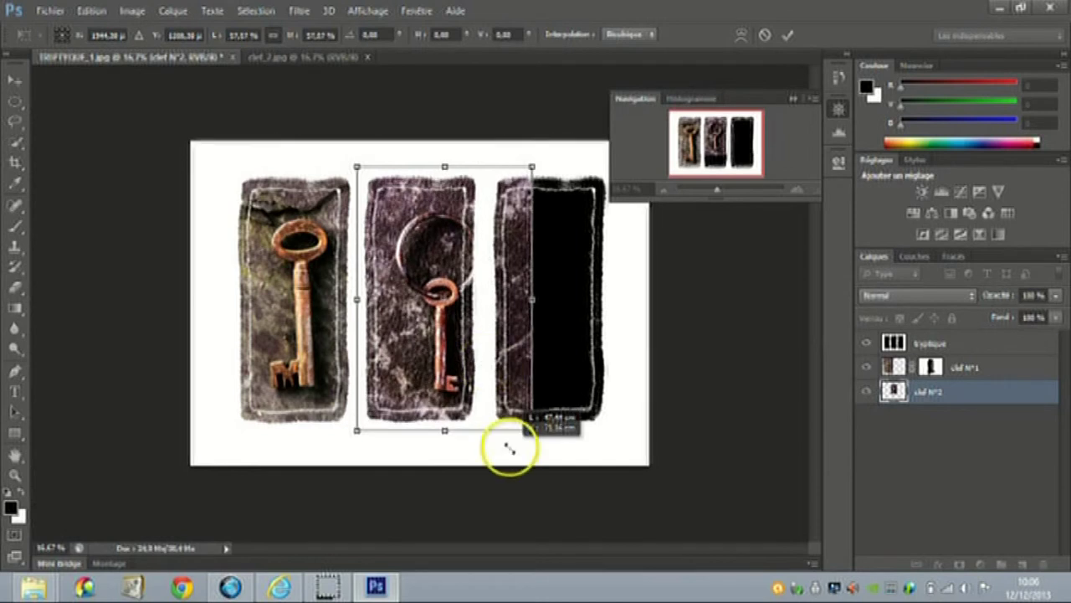
left_click_drag(435, 322, 418, 316)
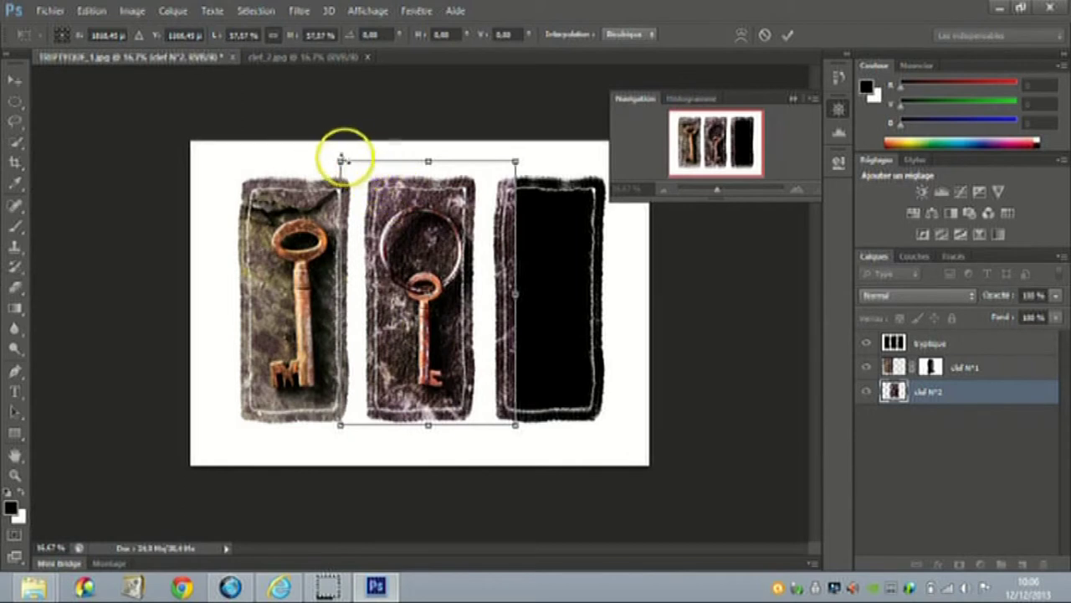
left_click_drag(340, 159, 335, 152)
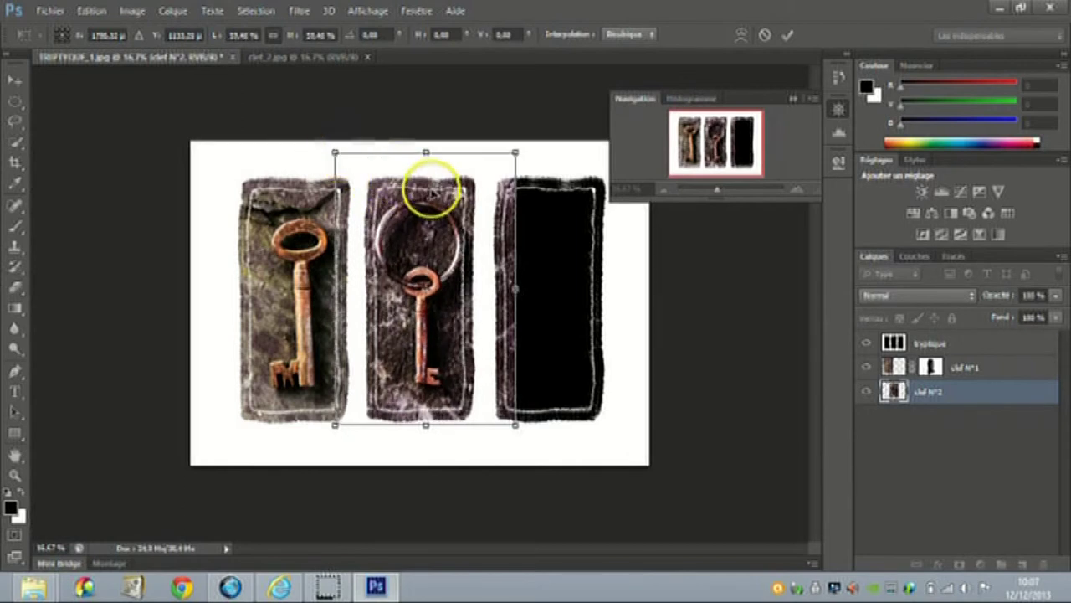
key("Return")
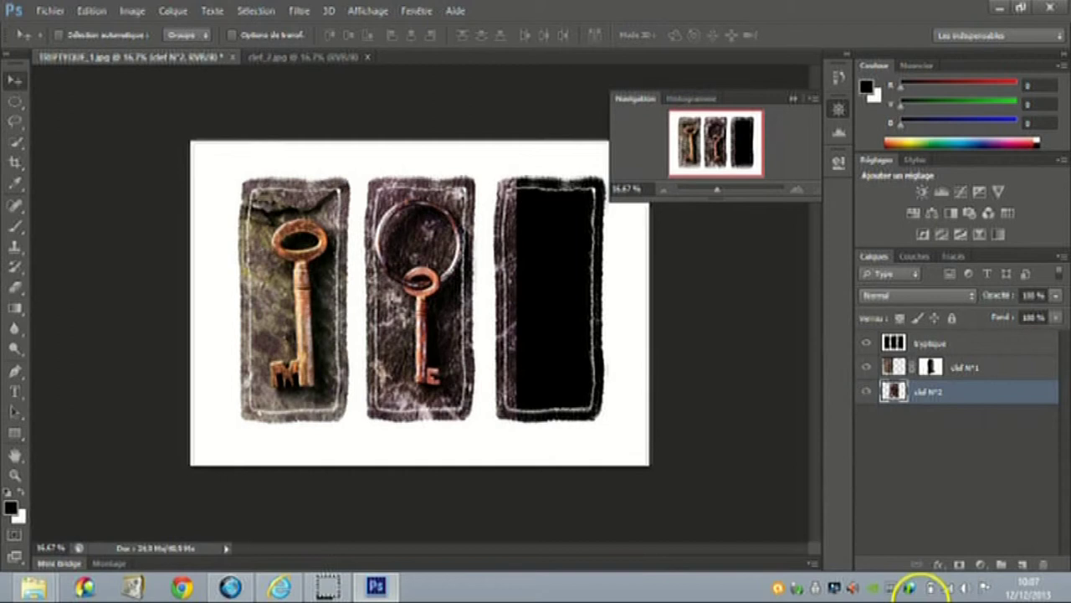
- Add a layer mask to clef N°2 and select the Brush tool
left_click(960, 566)
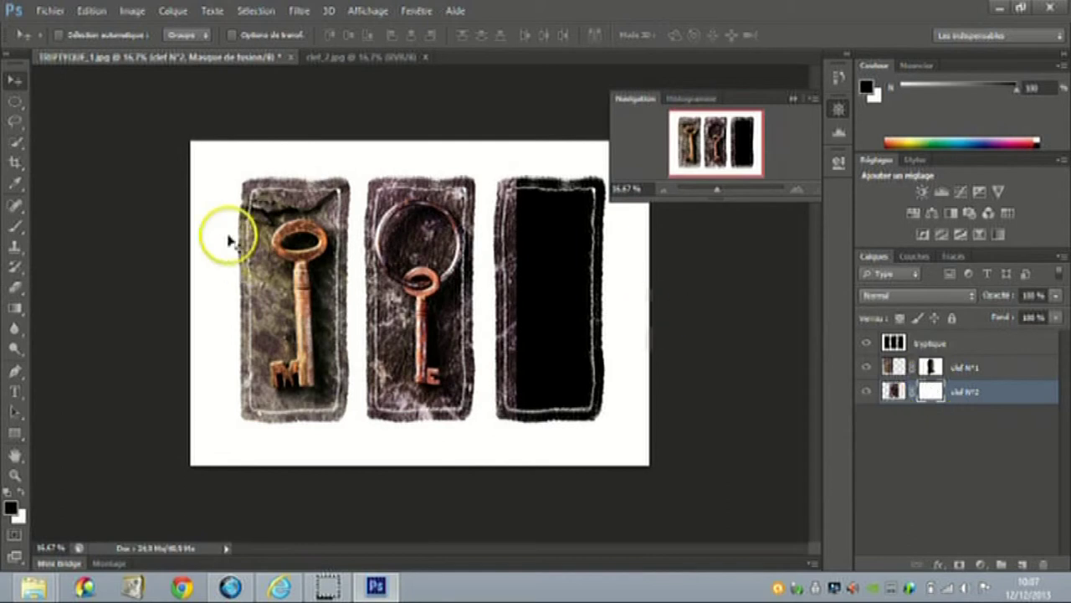
left_click(15, 226)
left_click(79, 218)
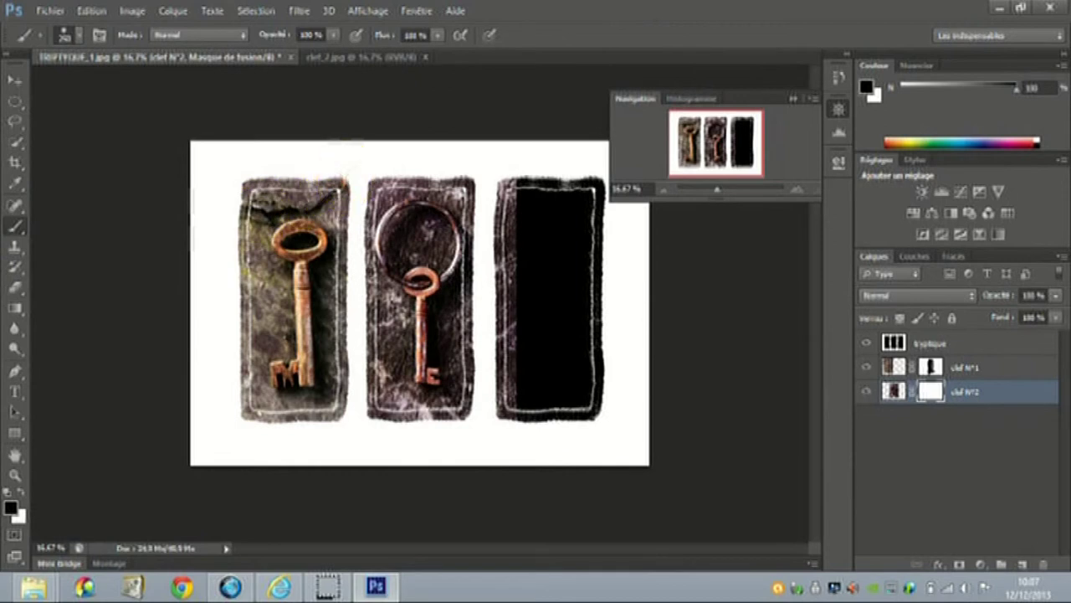
- Paint out clef N°2's overflow in the third panel, then close the clef_2 file
left_click_drag(490, 167, 513, 185)
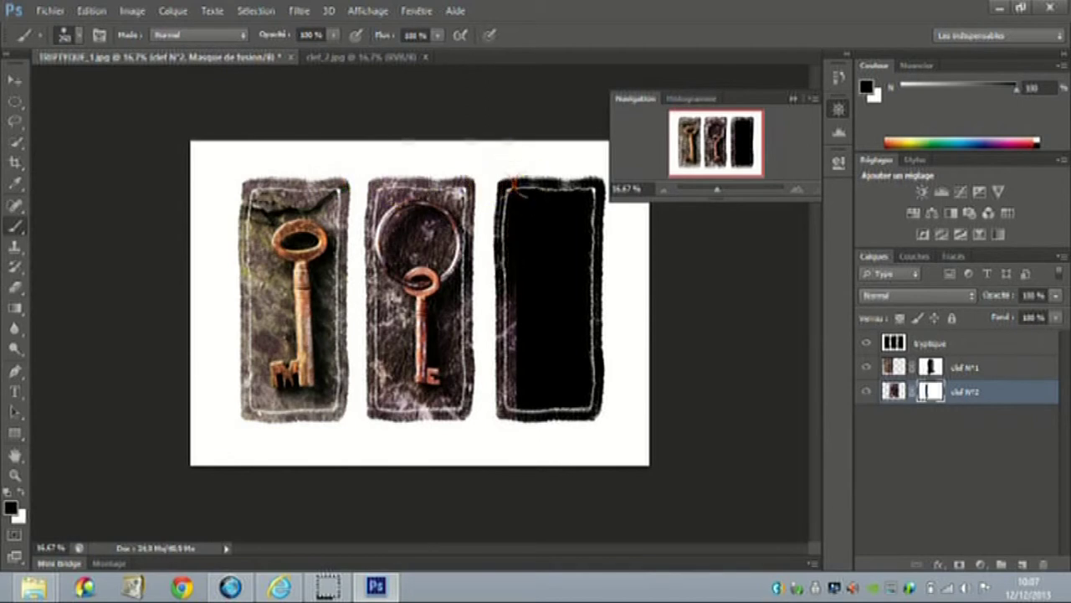
left_click_drag(505, 302, 504, 400)
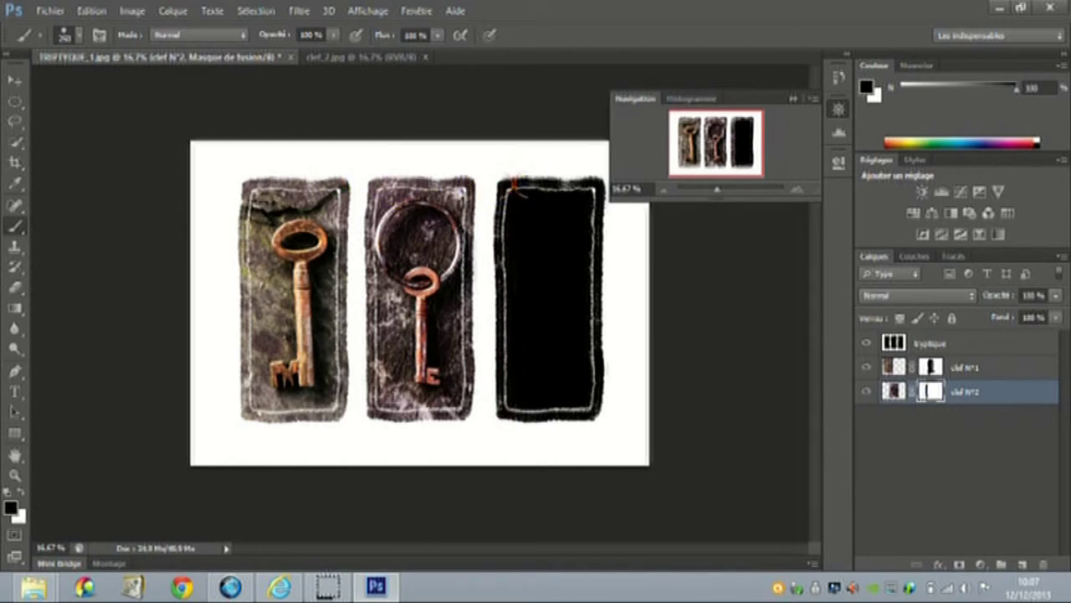
mouse_move(523, 245)
left_mouse_down()
mouse_move(561, 179)
mouse_move(540, 181)
mouse_move(555, 179)
left_mouse_up()
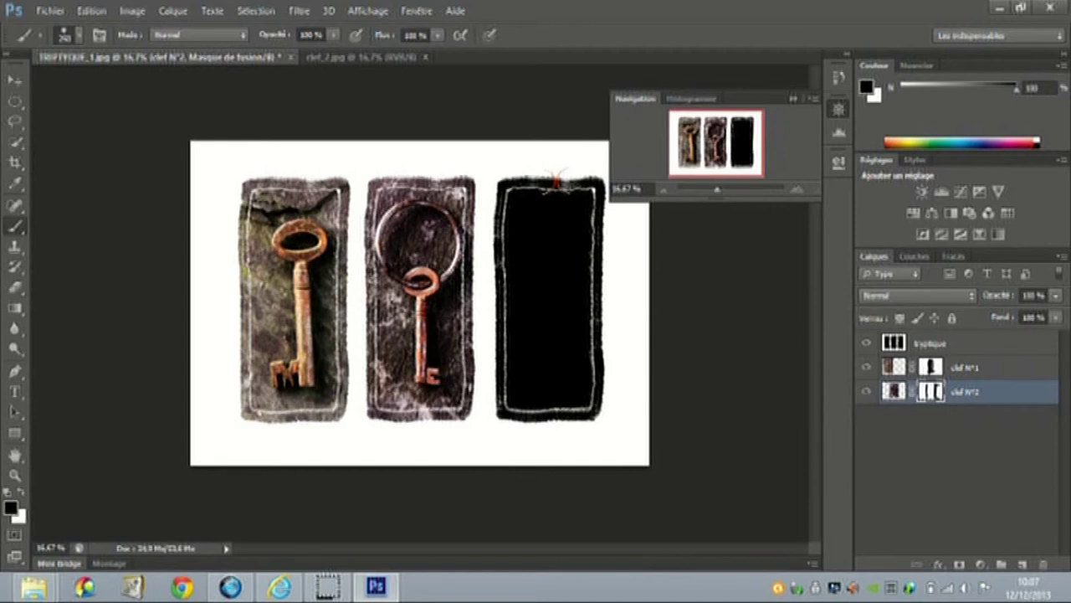
left_click(392, 60)
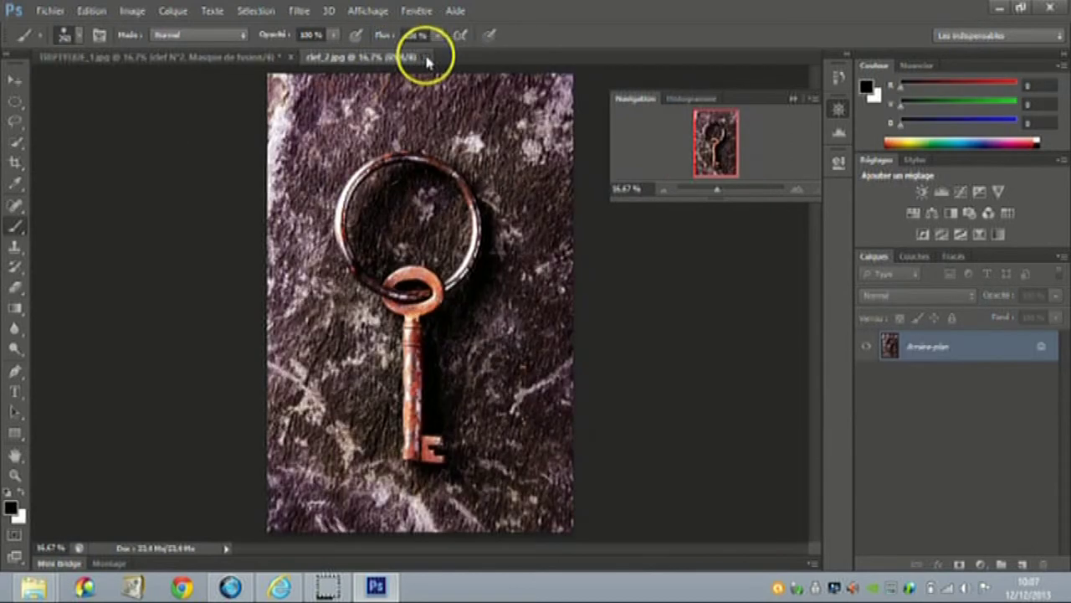
left_click(426, 58)
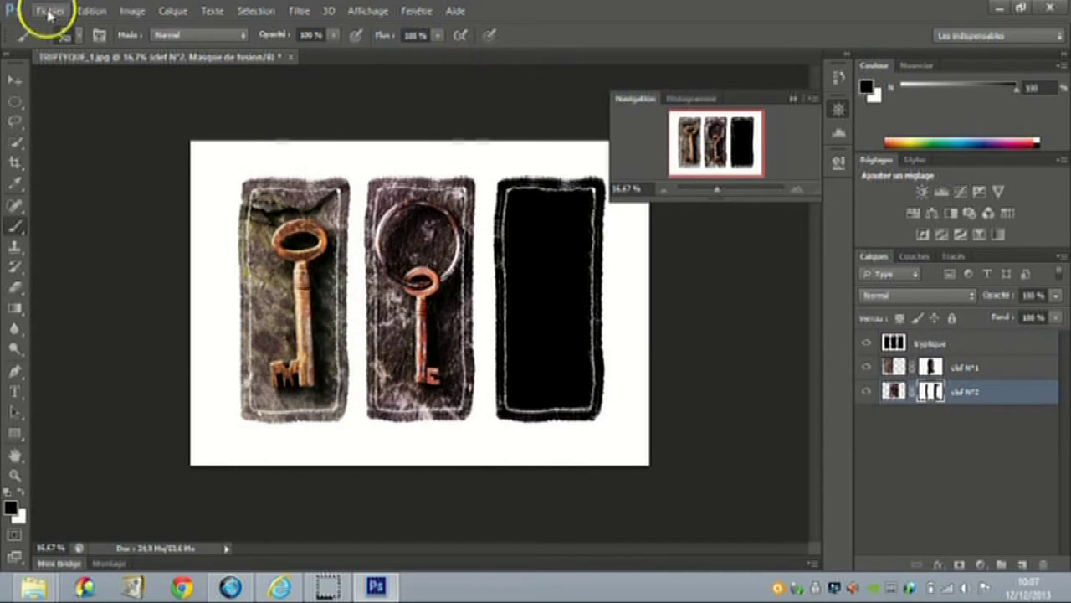
- Open the clef_3 key photo via File > Open
left_click(50, 12)
left_click(51, 40)
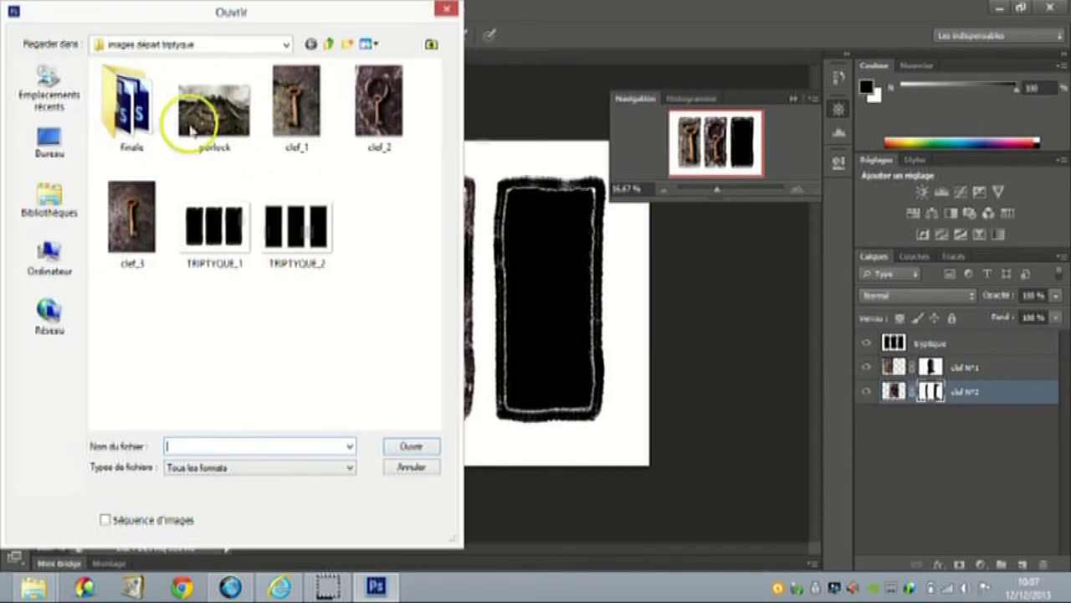
left_click(134, 234)
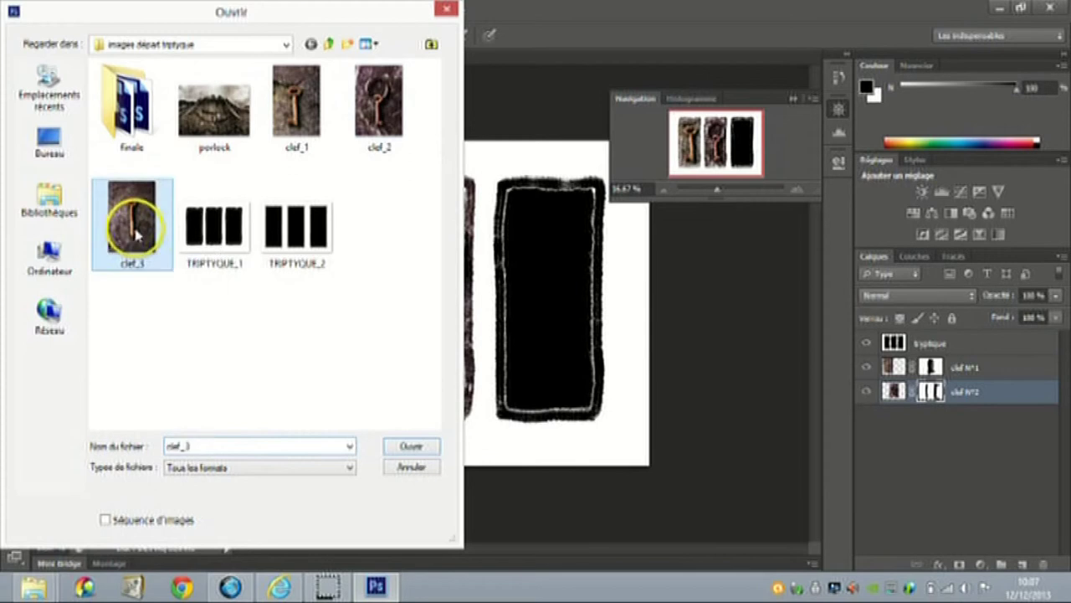
left_click(409, 447)
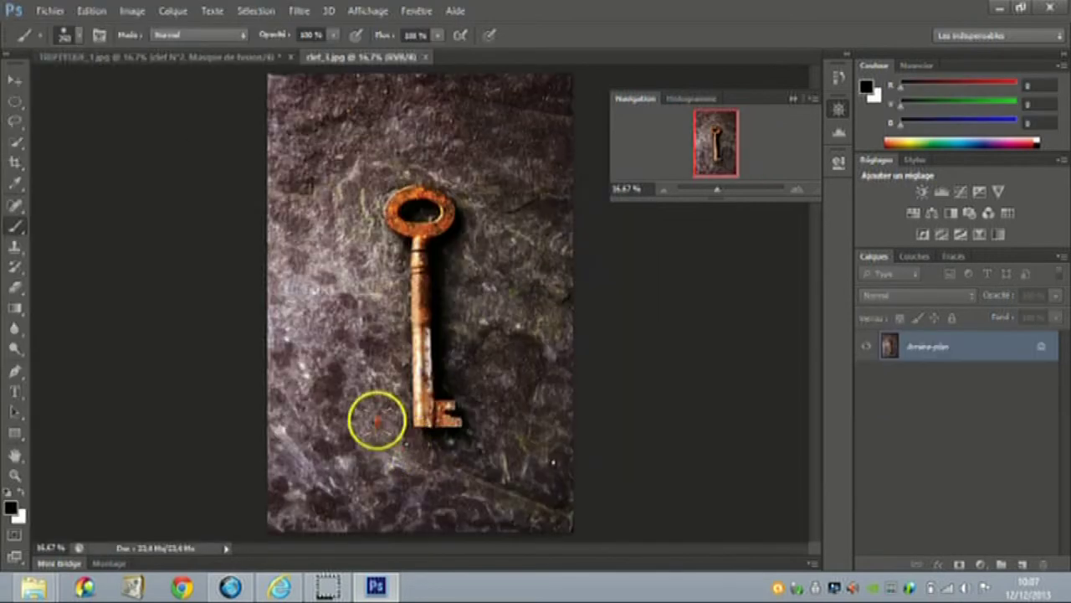
- Drag the clef_3 image into the triptych with the Move tool
left_click(20, 84)
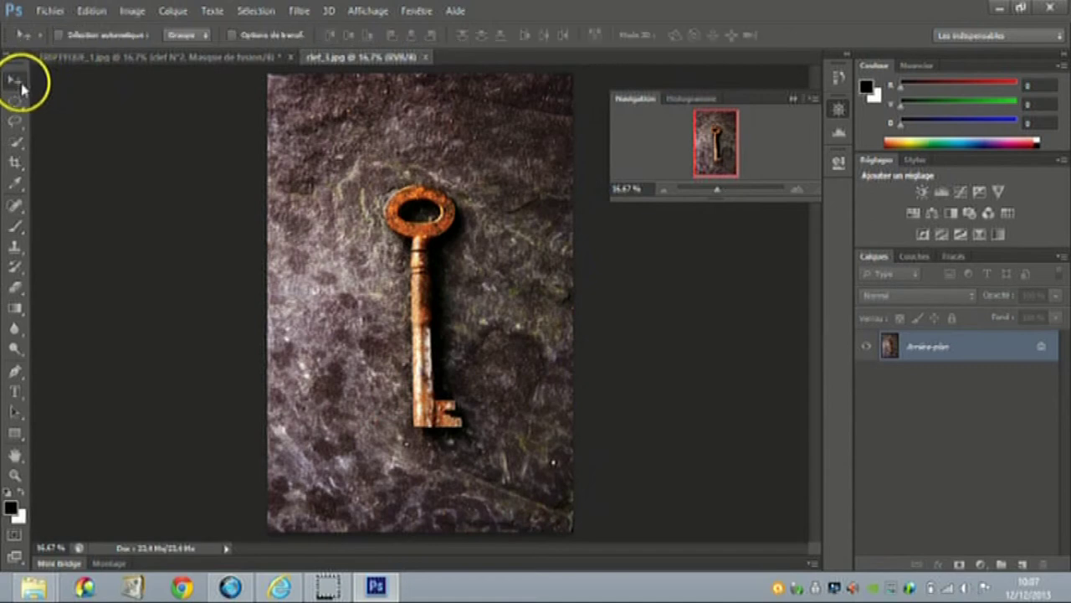
left_click_drag(374, 243, 155, 56)
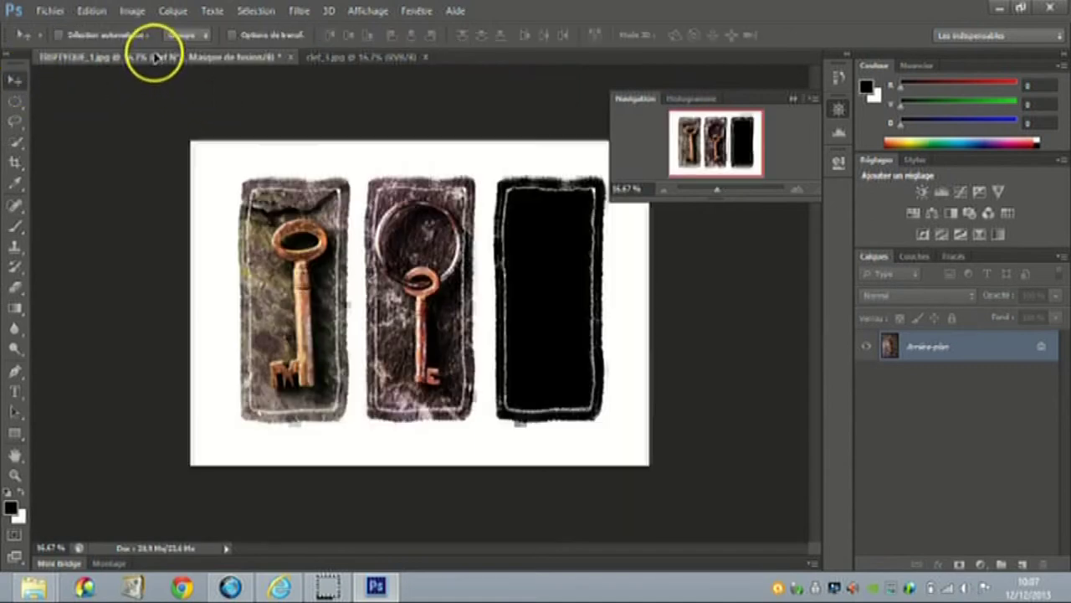
left_click_drag(155, 56, 530, 249)
type("clé N°")
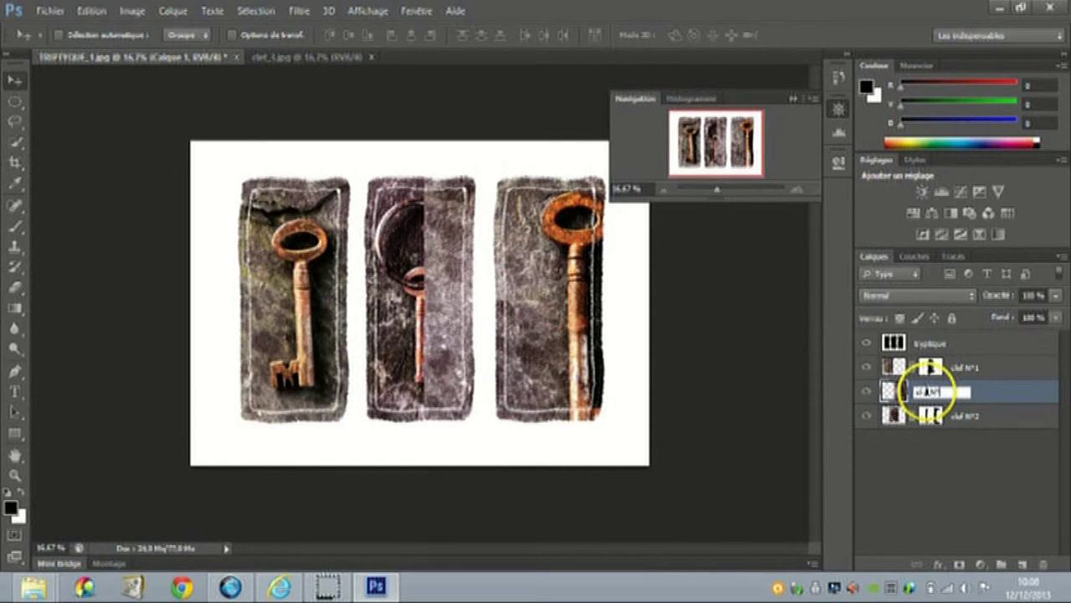
- Name the layer clef N°3 and move it beneath clef N°2 in the Layers panel
type("3")
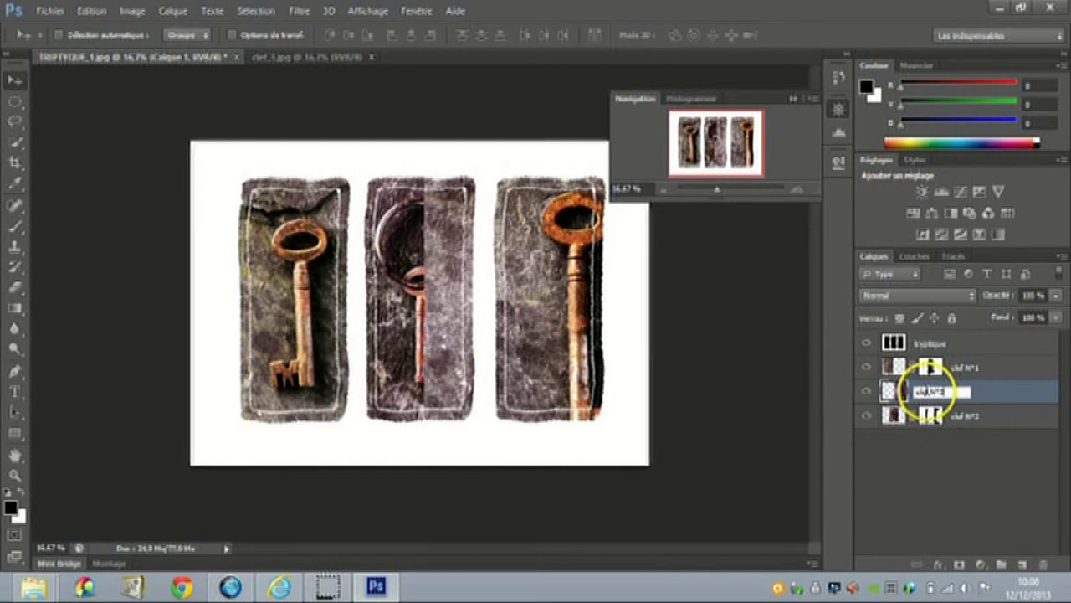
key("Return")
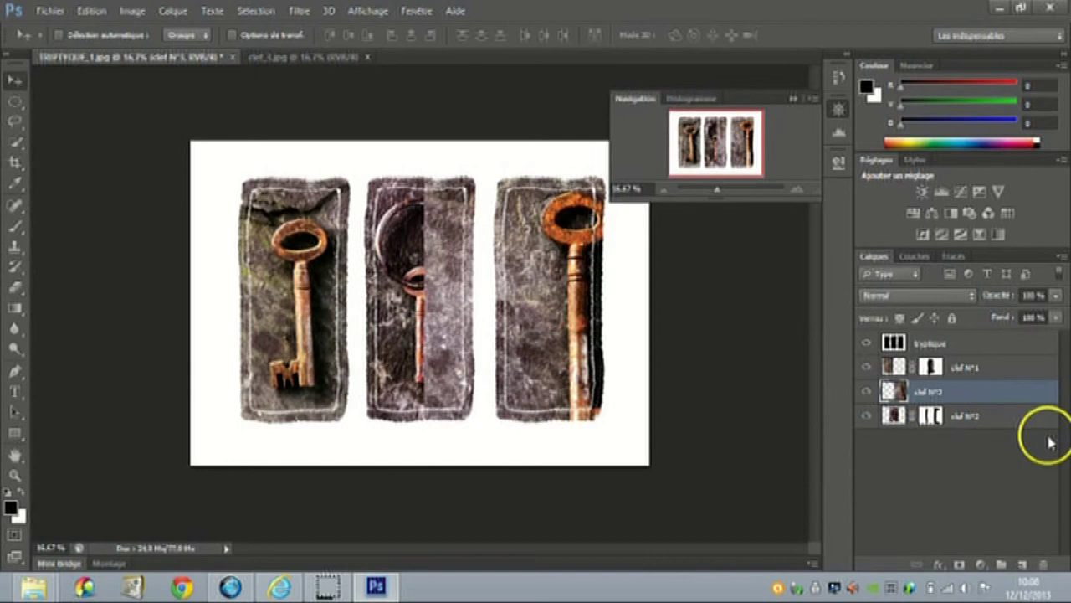
left_click(891, 387, "ctrl")
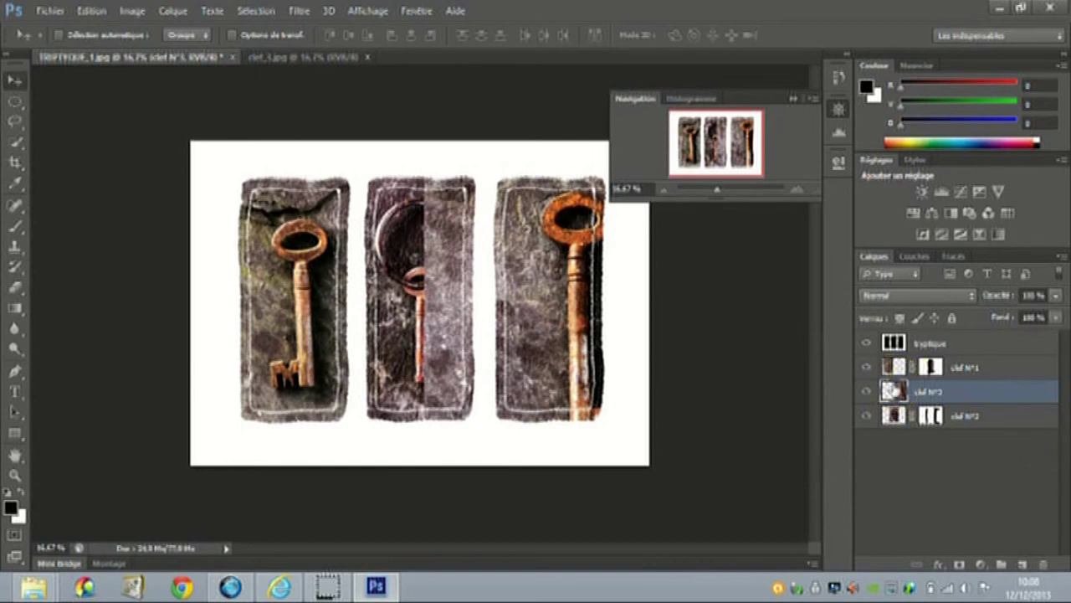
left_click_drag(891, 390, 896, 393)
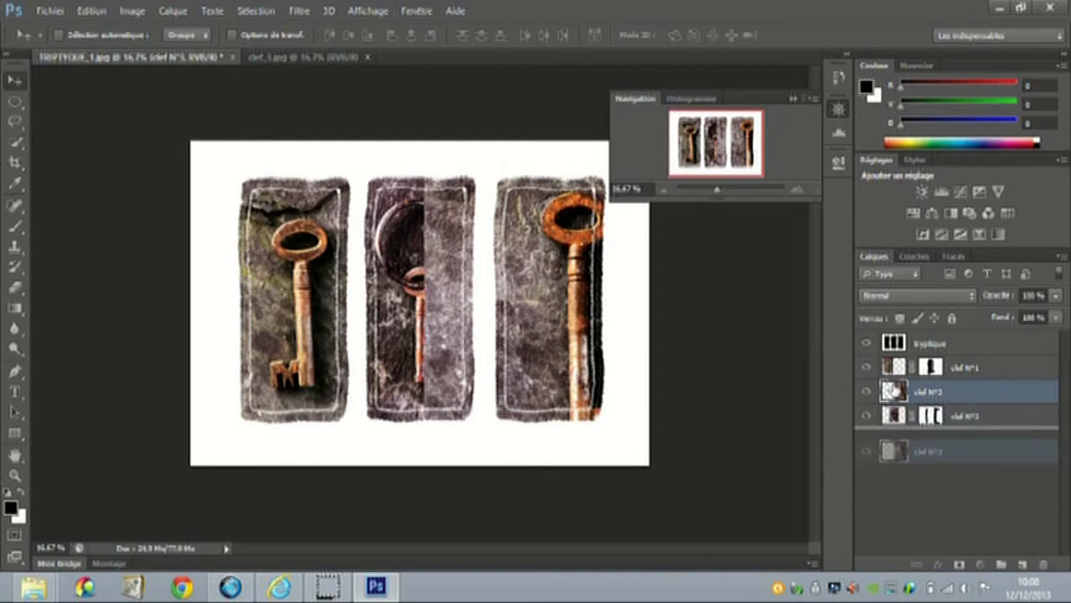
left_click_drag(891, 452, 888, 452)
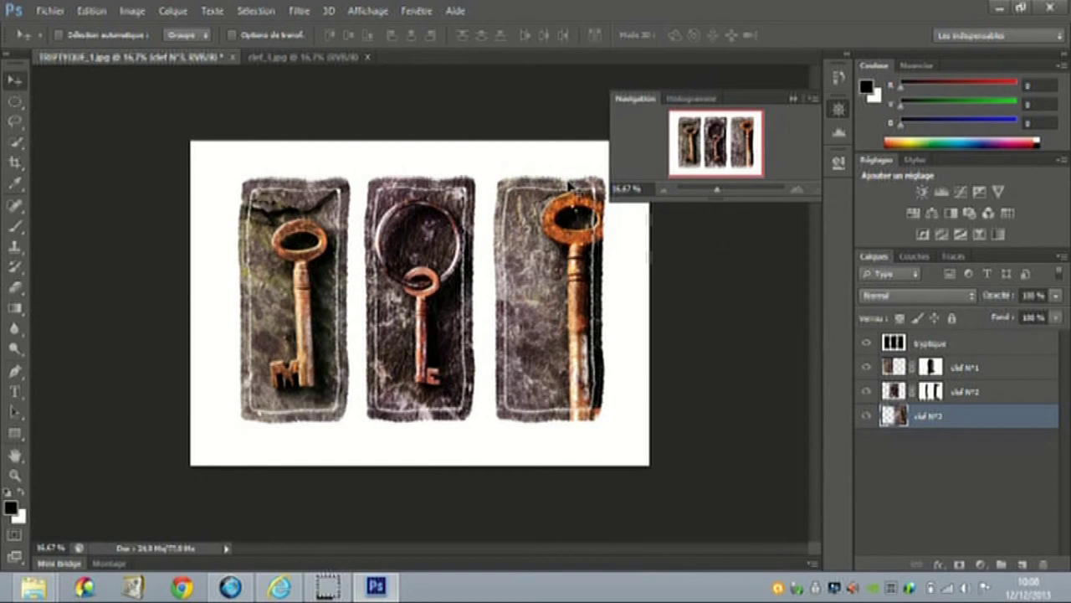
key("ctrl+t")
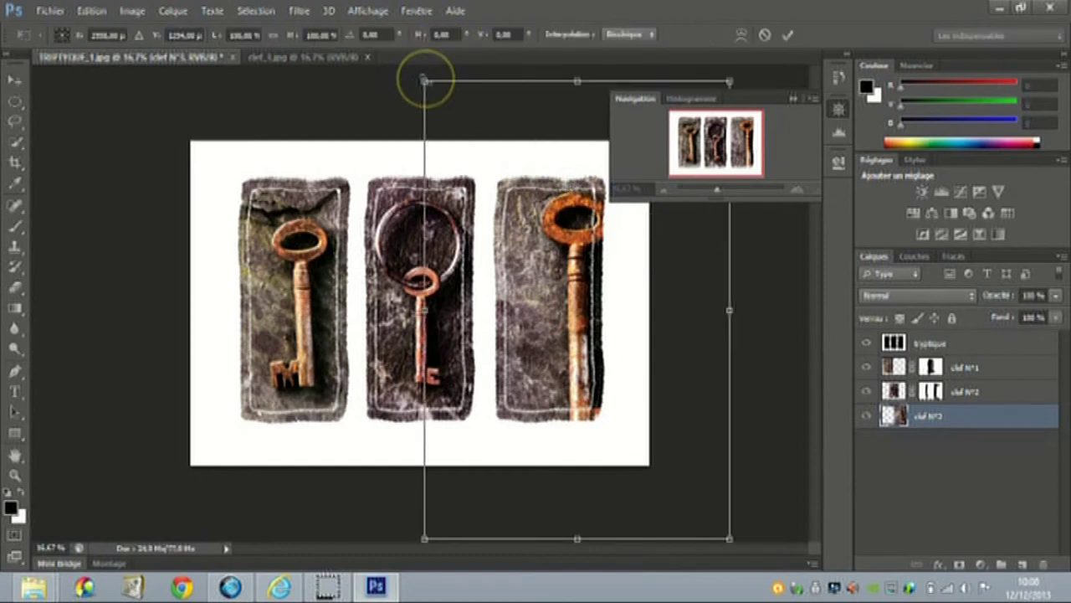
- Attempt to scale the third key image, turning on constrained proportions
left_click_drag(425, 79, 534, 152)
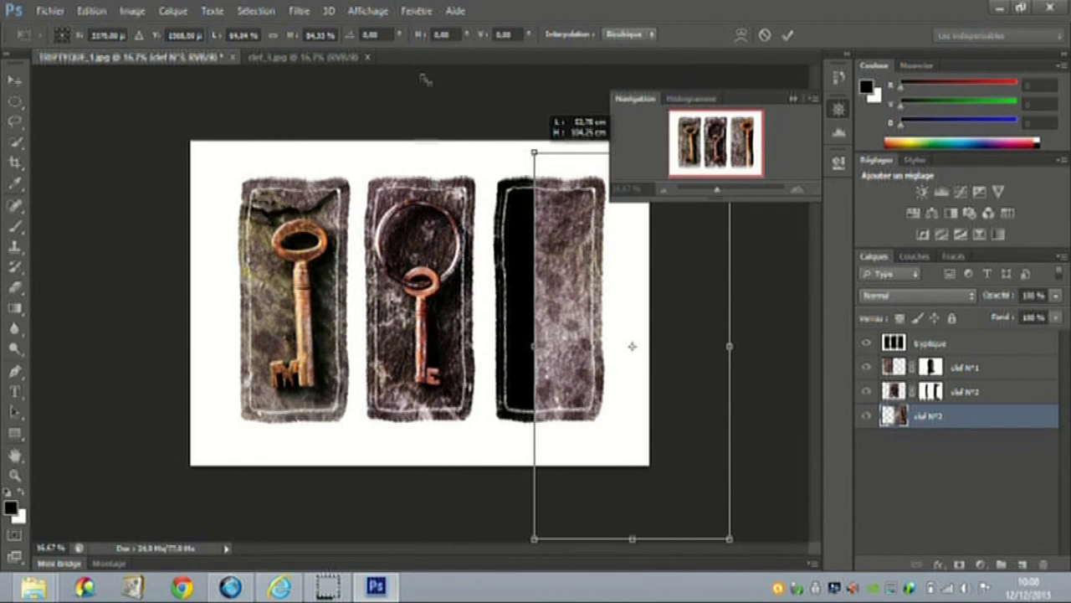
left_click_drag(534, 152, 534, 151)
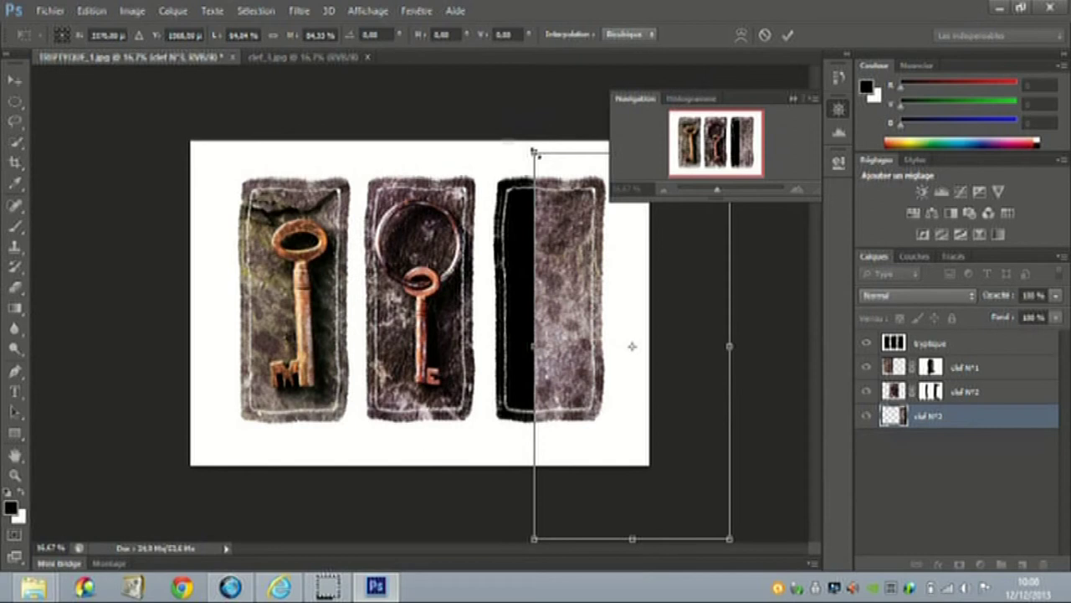
key("Return")
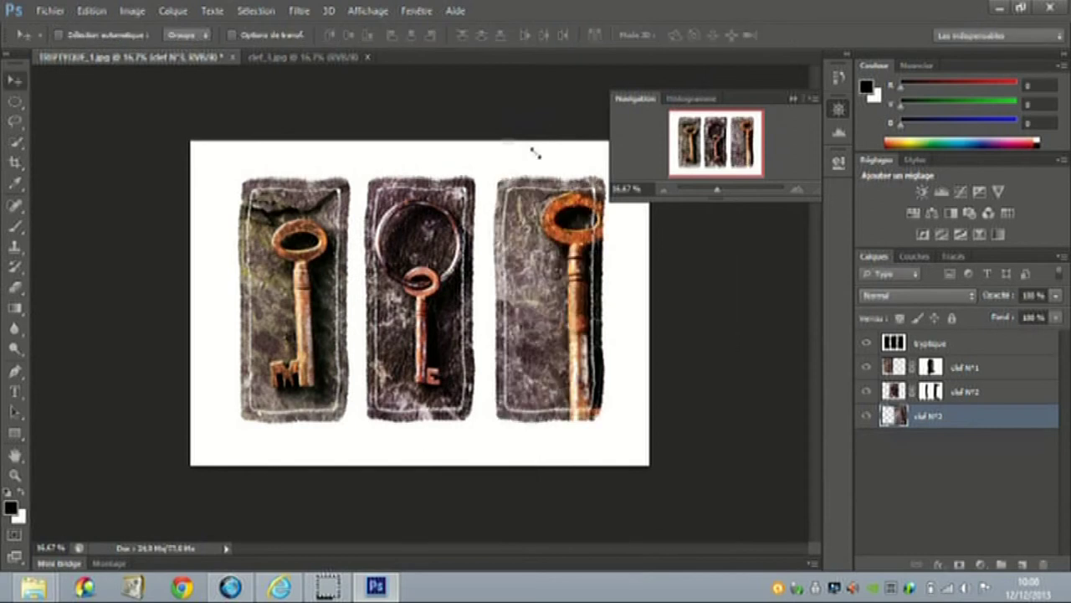
key("ctrl+t")
left_click(360, 79)
left_click(273, 35)
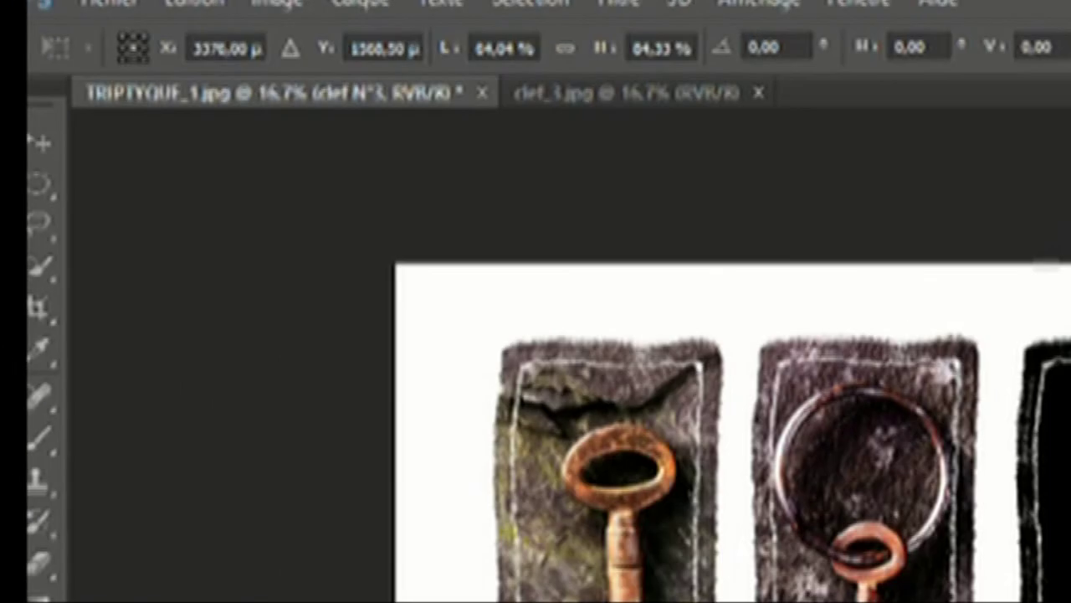
key("Return")
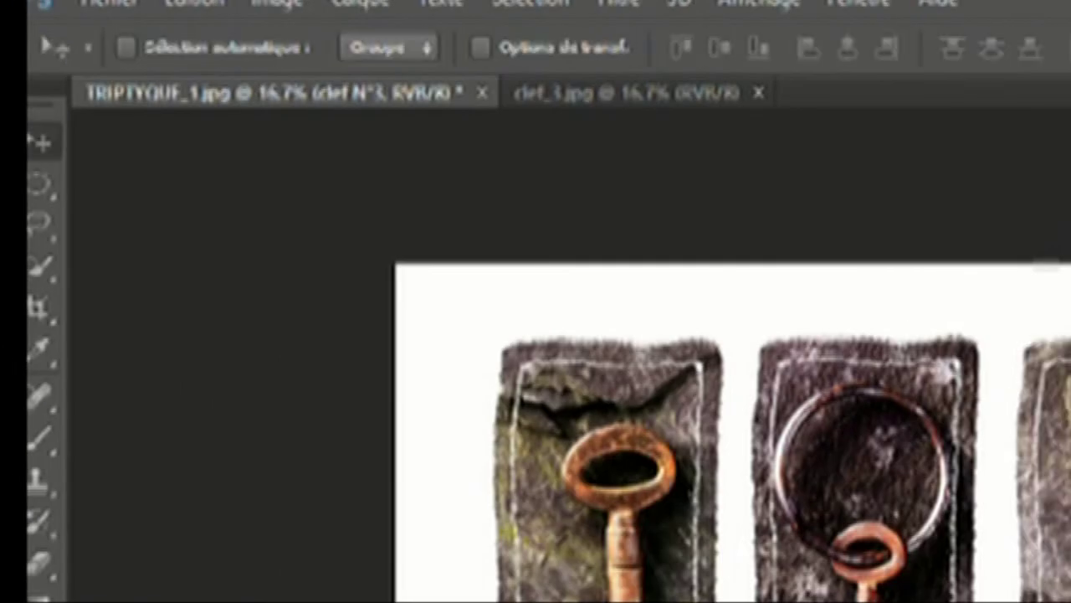
- Scale clef N°3 proportionally, fit it into the right panel, and commit
key("ctrl+t")
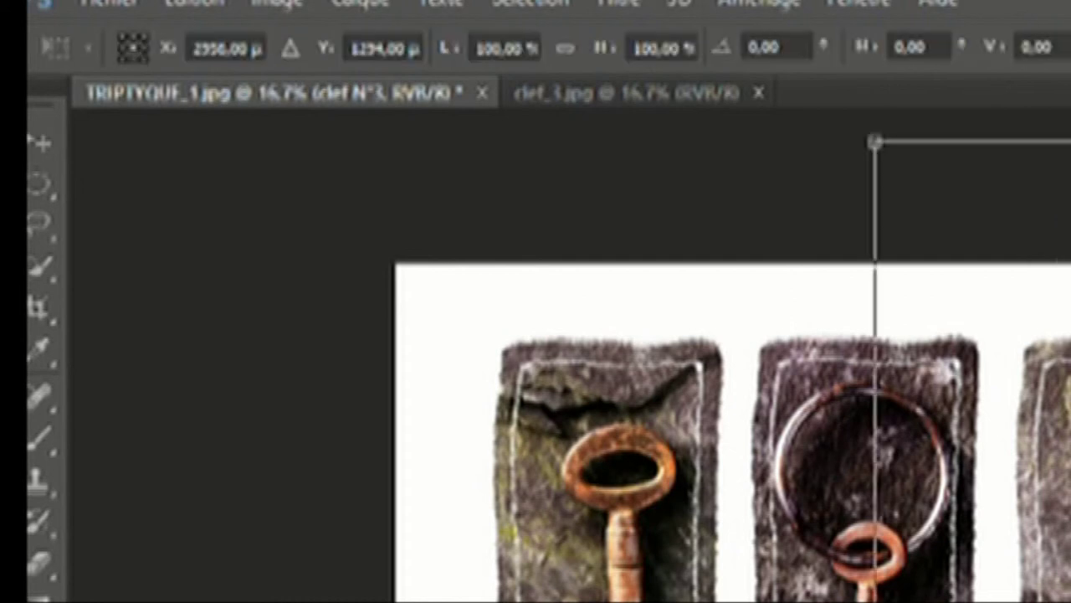
left_click(568, 46)
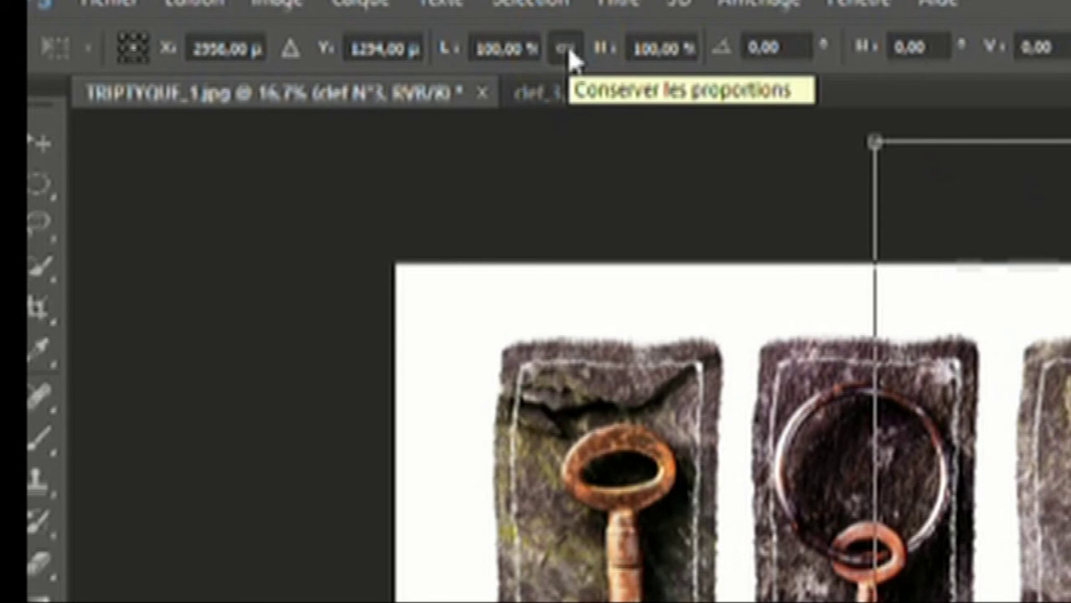
left_click(809, 149)
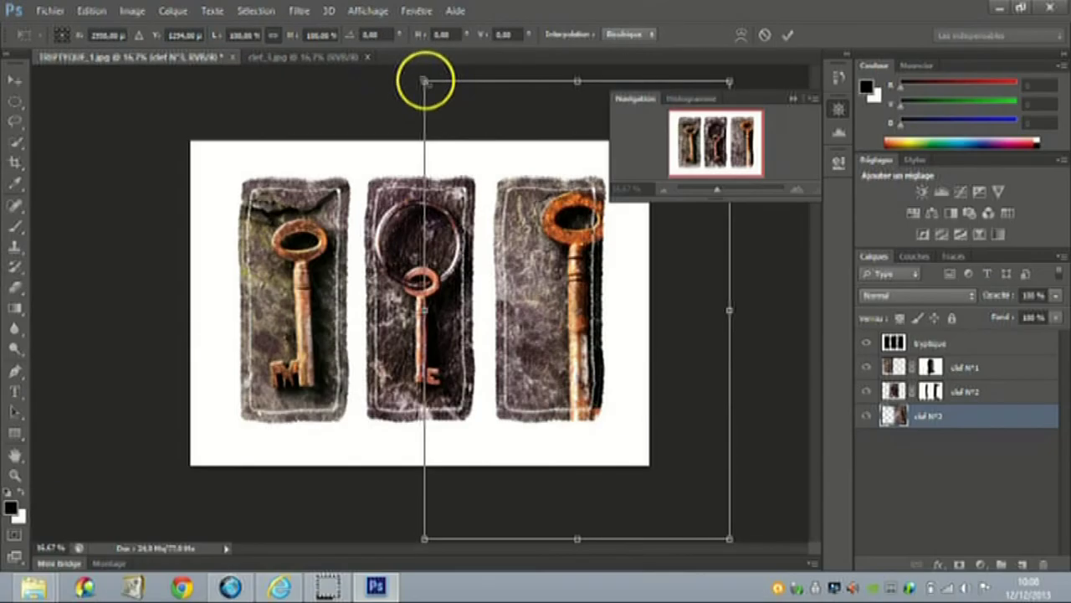
left_click_drag(425, 82, 578, 314)
left_click(645, 382)
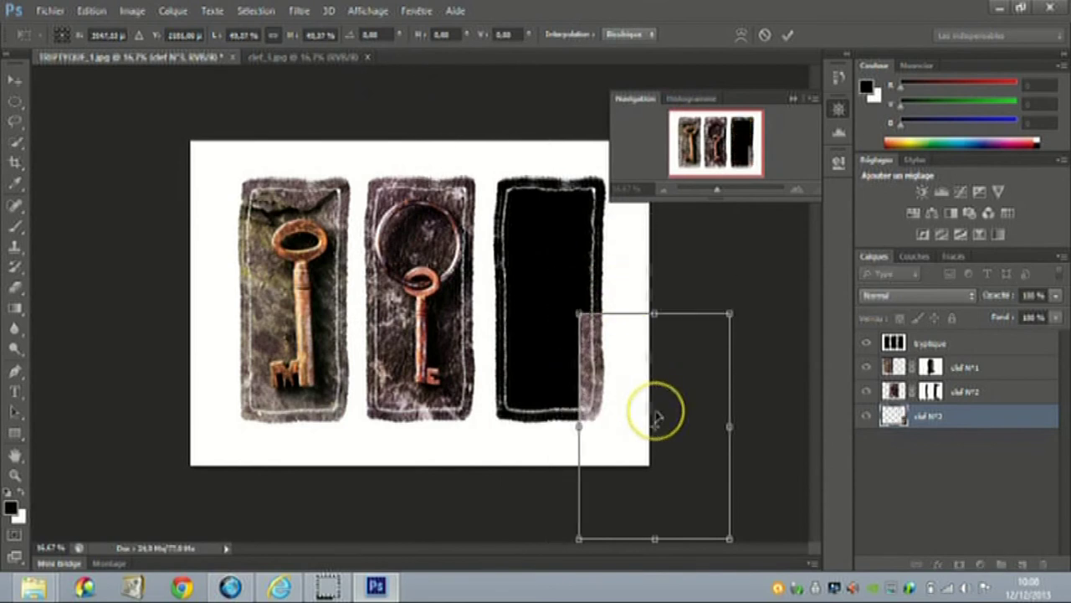
left_click_drag(656, 416, 551, 254)
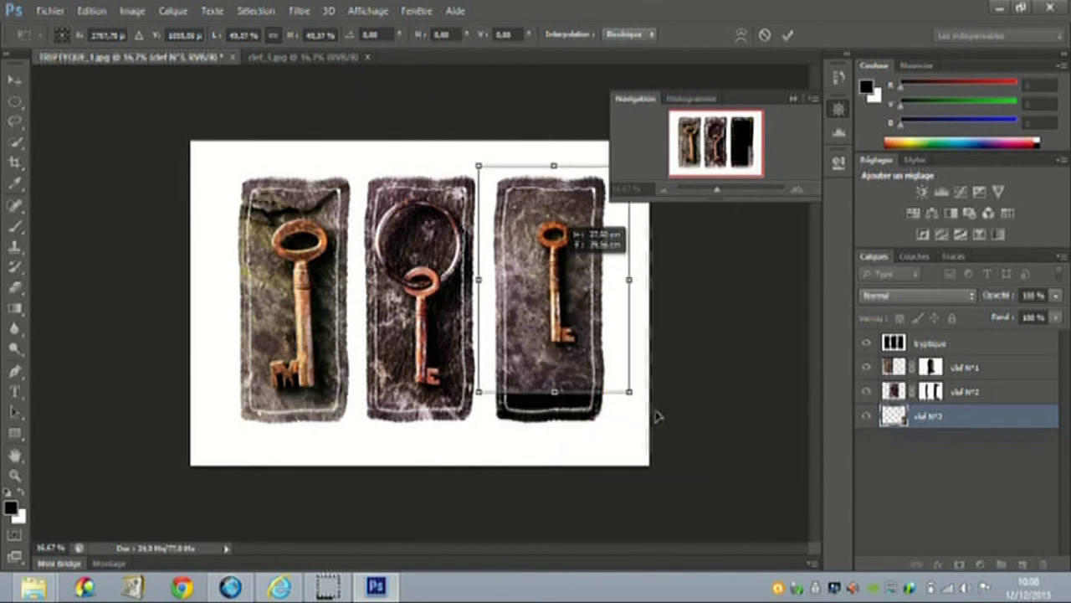
left_click_drag(625, 378, 656, 426)
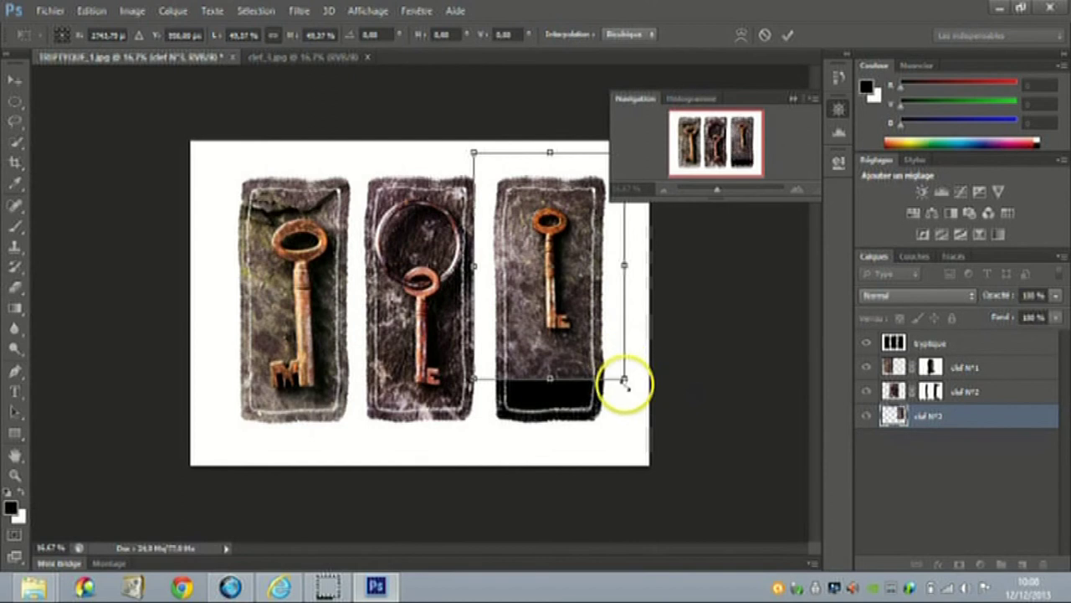
left_click_drag(558, 346, 558, 330)
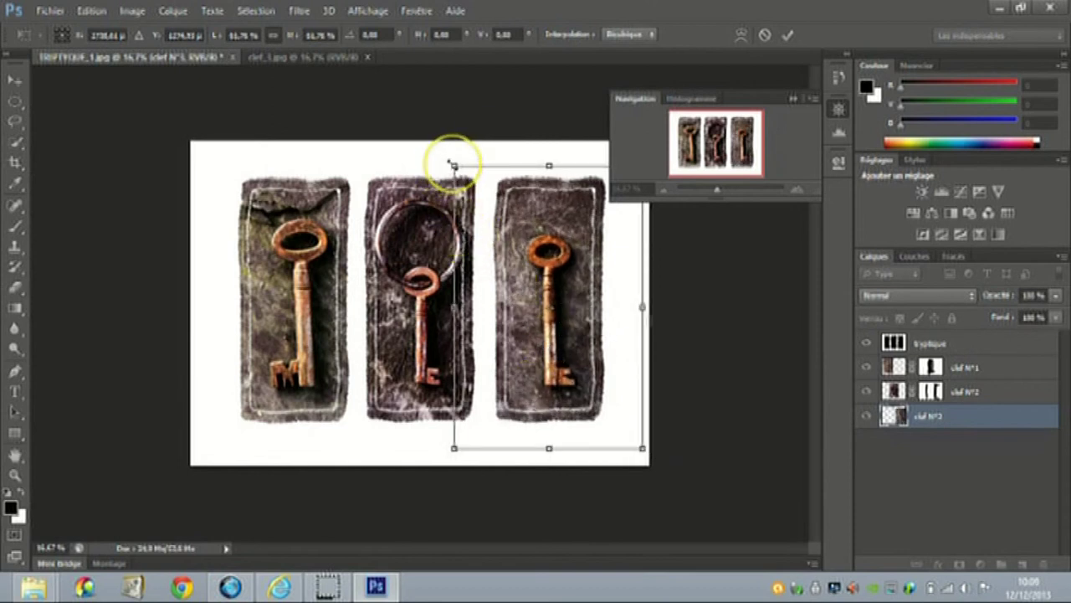
left_click_drag(452, 167, 451, 164)
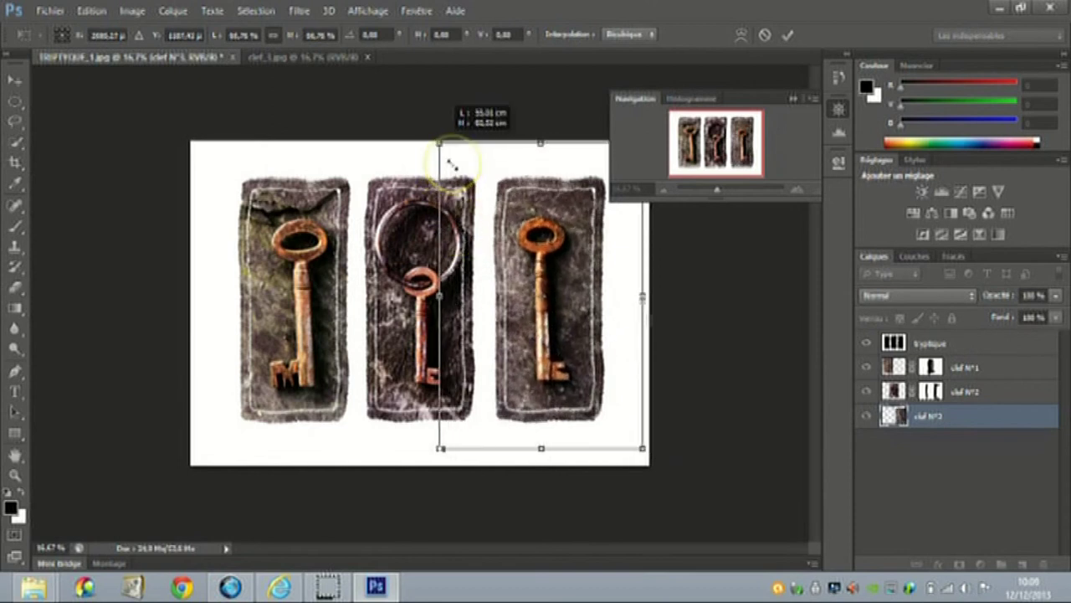
left_click_drag(545, 246, 550, 258)
left_click(550, 256)
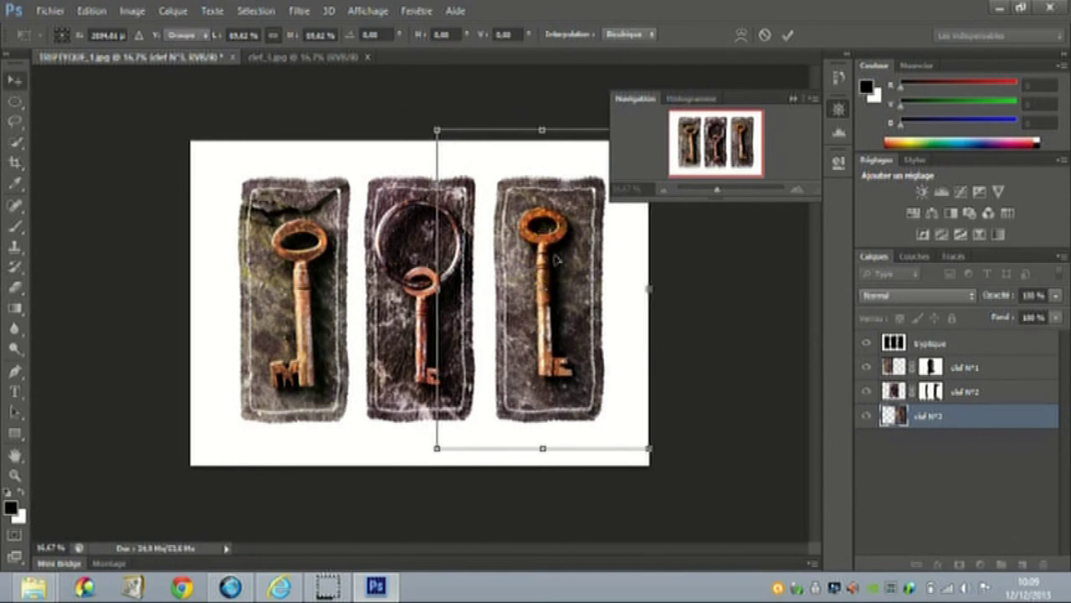
double_click(554, 252)
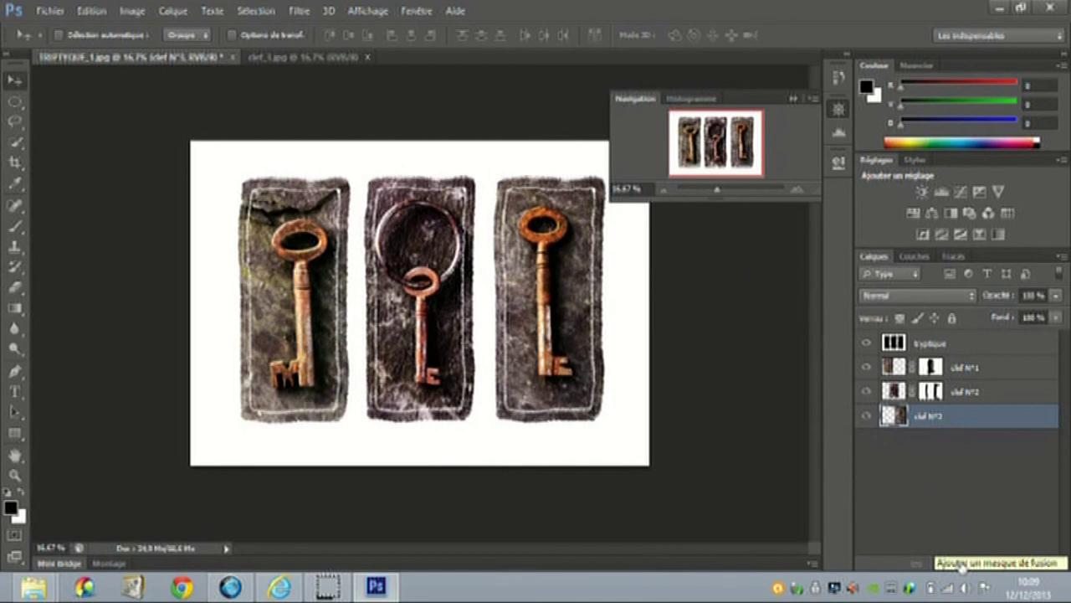
- Add a layer mask to clef N°3 and brush out its spill along the middle panel's edges
left_click(961, 566)
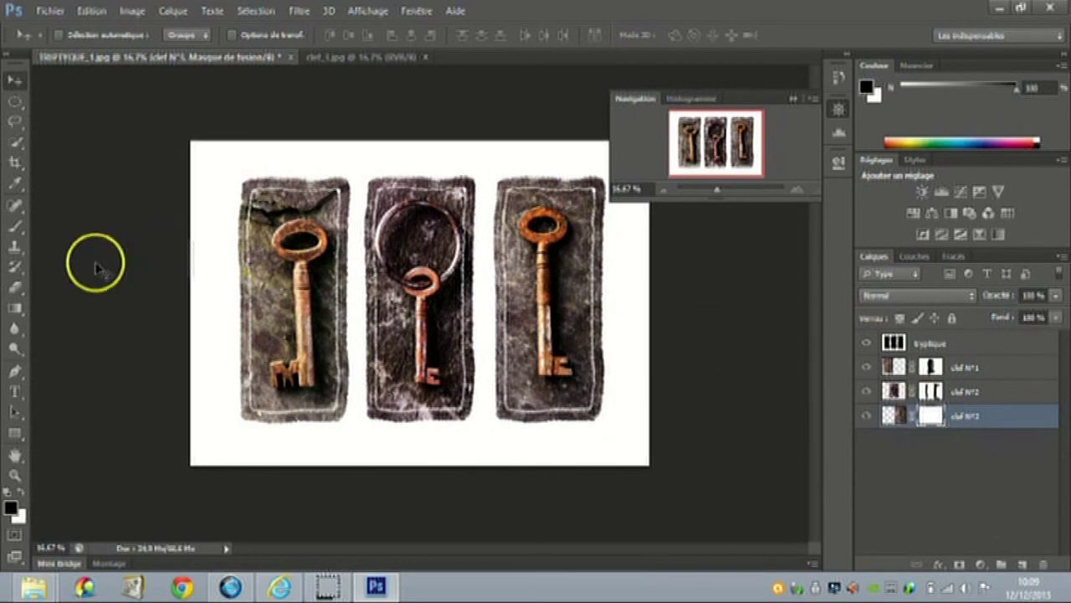
left_click(18, 224)
left_click(92, 226)
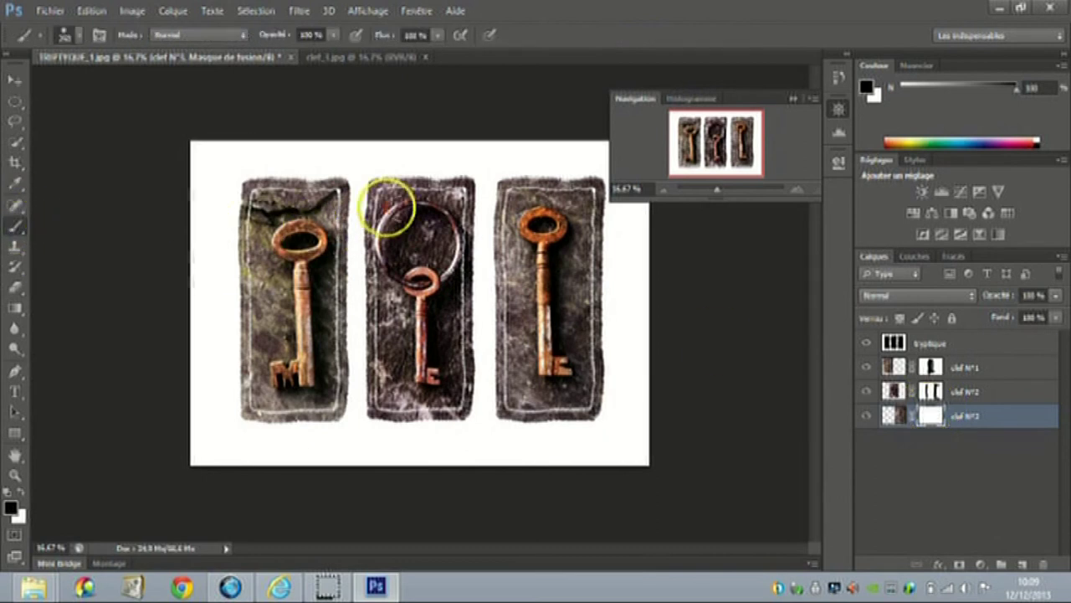
left_click_drag(466, 191, 467, 179)
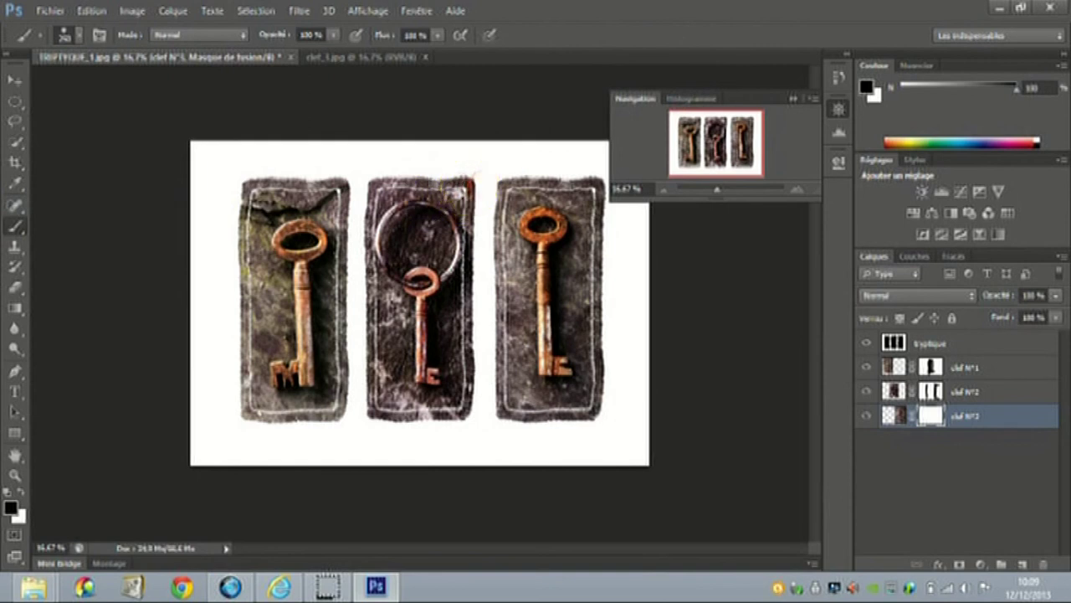
mouse_move(478, 400)
left_mouse_down()
mouse_move(475, 419)
mouse_move(474, 346)
mouse_move(625, 292)
left_mouse_up()
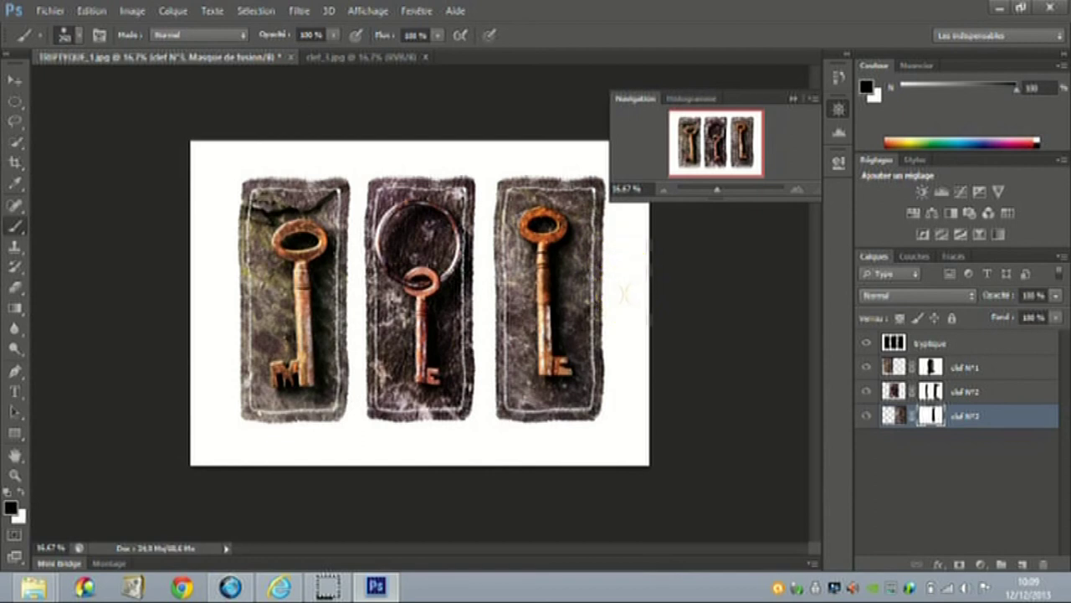
left_click(634, 203)
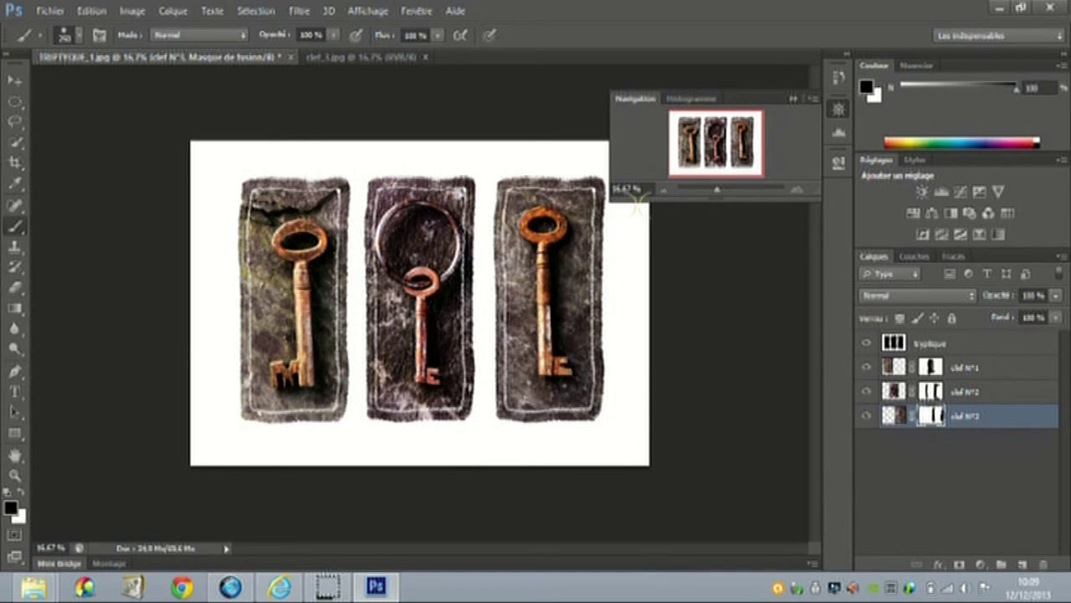
key("alt")
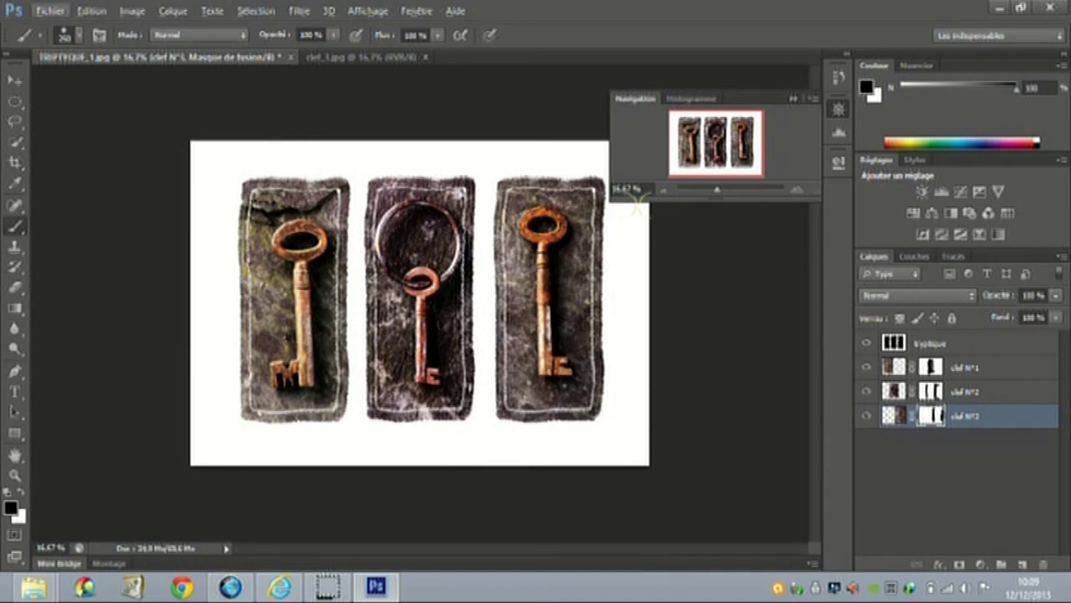